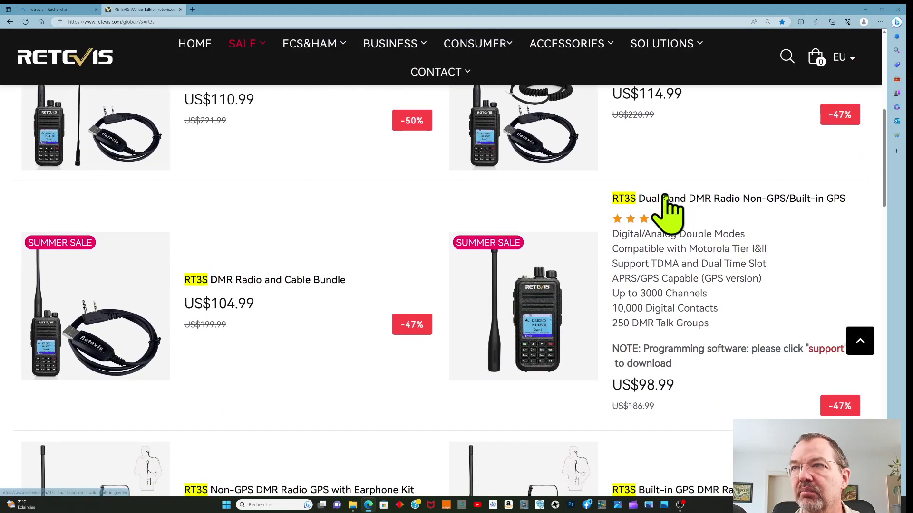
Open the RT3S Dual Band DMR Radio product page and display the firmware and software downloads in its support section
{"action": "left_click", "coordinate": [708, 200]}
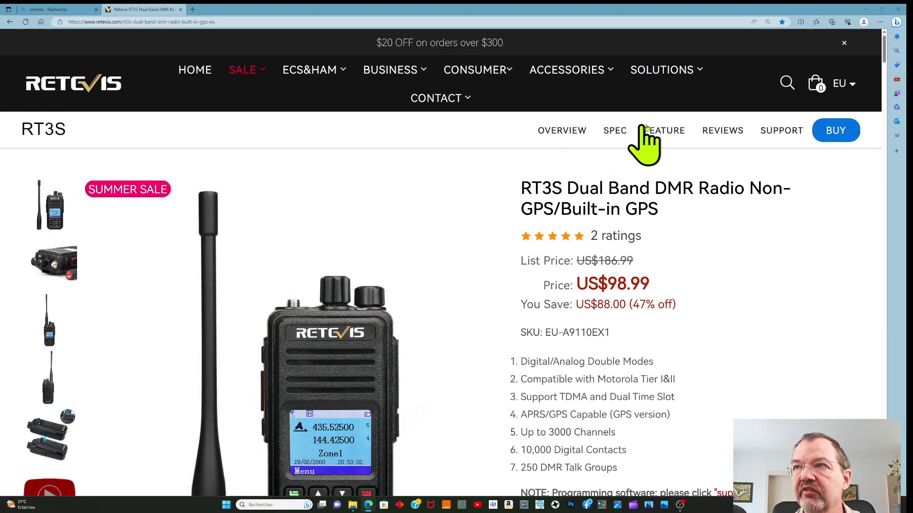
{"action": "left_click", "coordinate": [780, 133]}
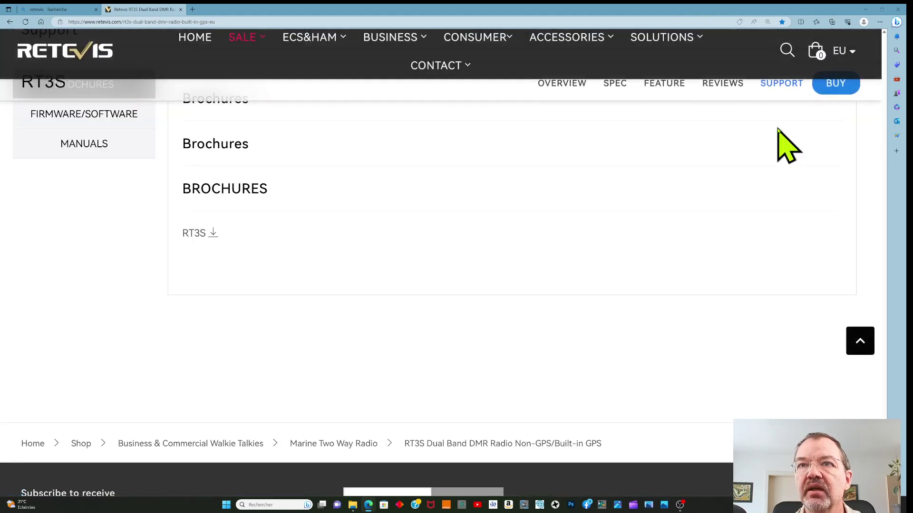
{"action": "scroll", "coordinate": [322, 272], "scroll_direction": "up", "scroll_amount": 5}
{"action": "scroll", "coordinate": [323, 272], "scroll_direction": "down", "scroll_amount": 2}
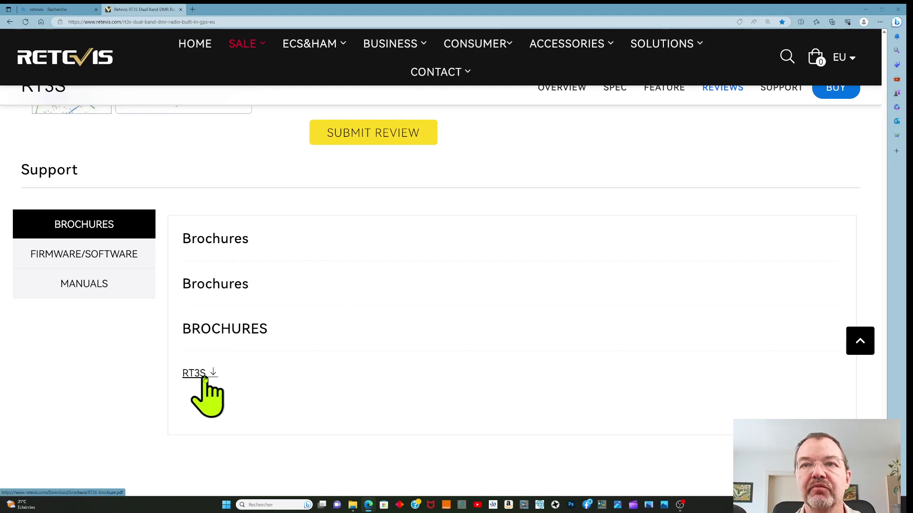
{"action": "left_click", "coordinate": [84, 288]}
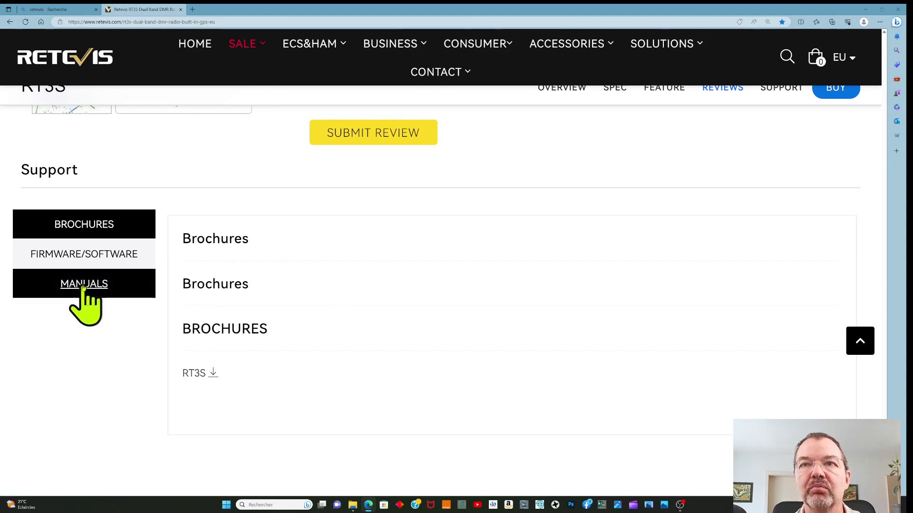
{"action": "left_click", "coordinate": [82, 258]}
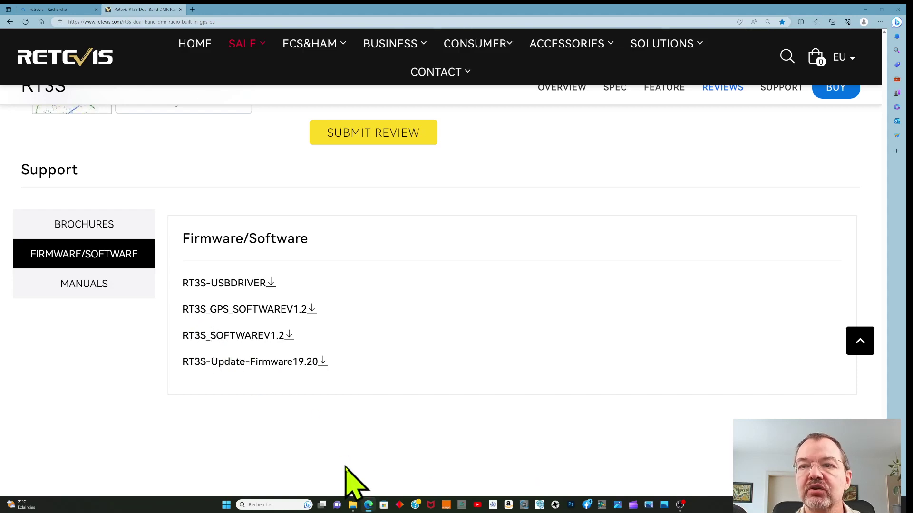
Check the Retevis RT3&RT8 USBDriver folder in File Explorer, and launch the RT3S programming software from the desktop
{"action": "left_click", "coordinate": [354, 508]}
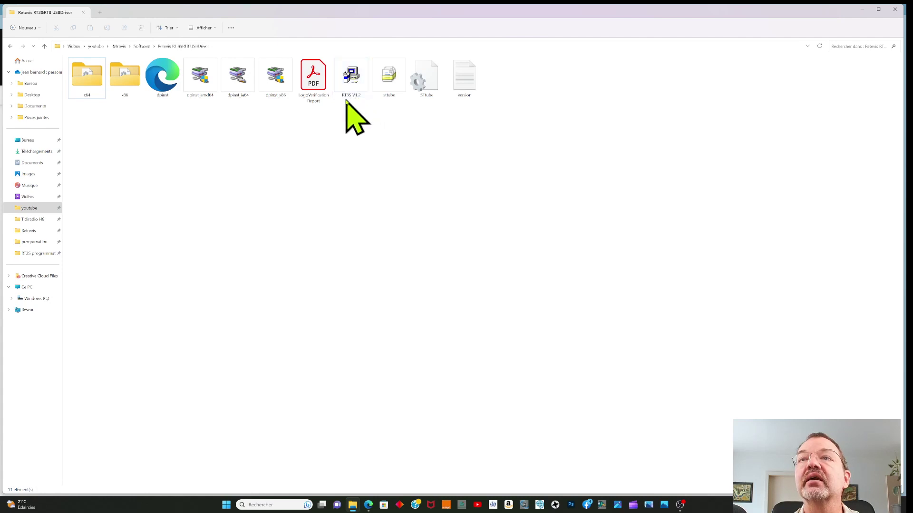
{"action": "left_click", "coordinate": [861, 10]}
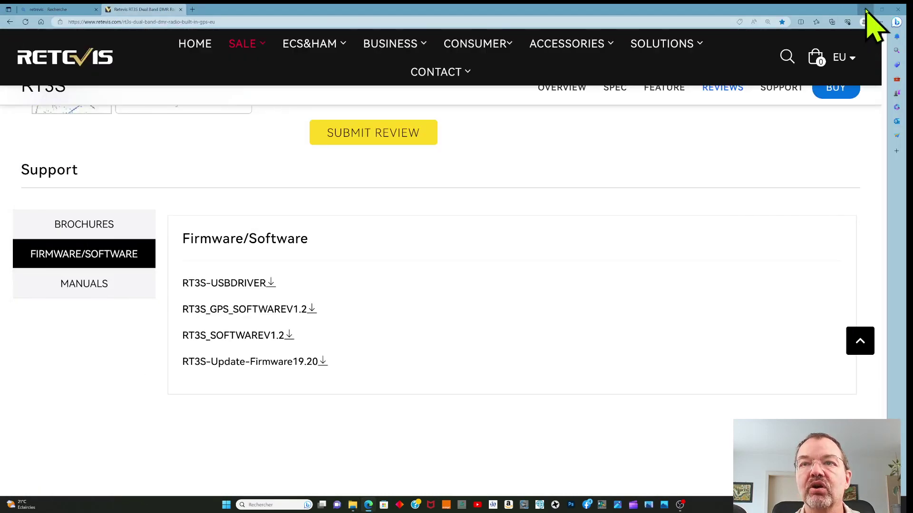
{"action": "left_click", "coordinate": [867, 9]}
{"action": "double_click", "coordinate": [44, 293]}
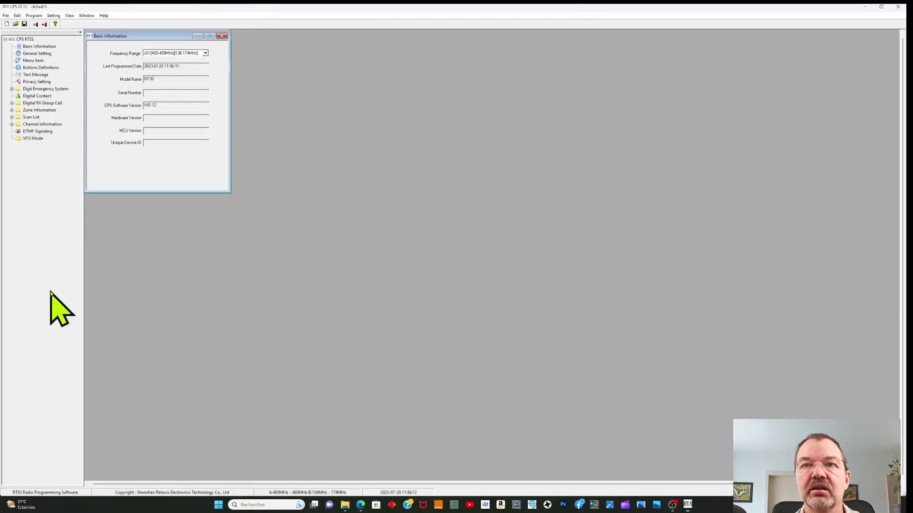
{"action": "left_click", "coordinate": [675, 506]}
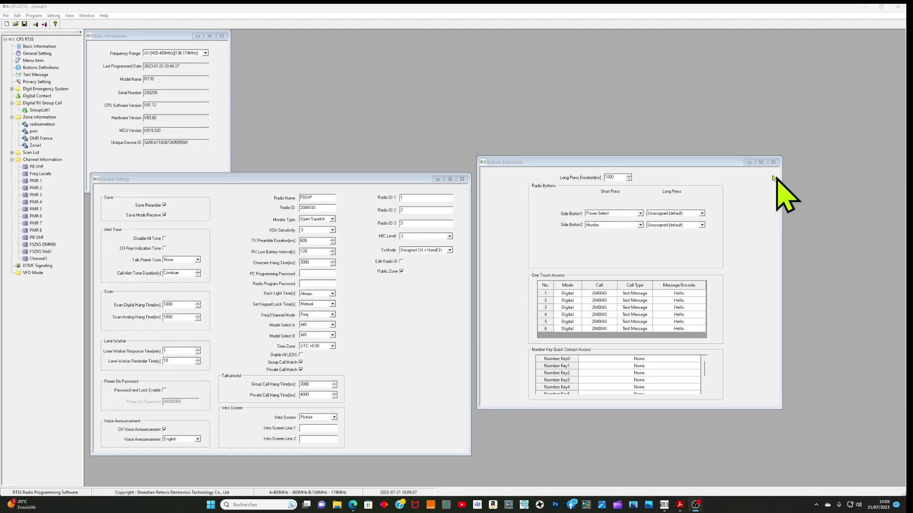
Switch to the RT3 manual in Adobe Acrobat Reader and examine zone information, analog/digital channel data and the DMR 01 channel example
{"action": "left_click", "coordinate": [773, 163]}
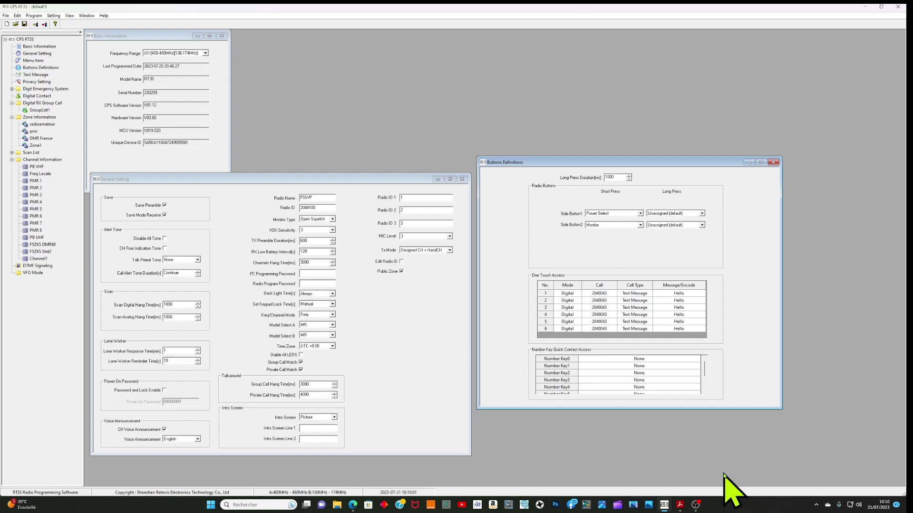
{"action": "left_click", "coordinate": [681, 505]}
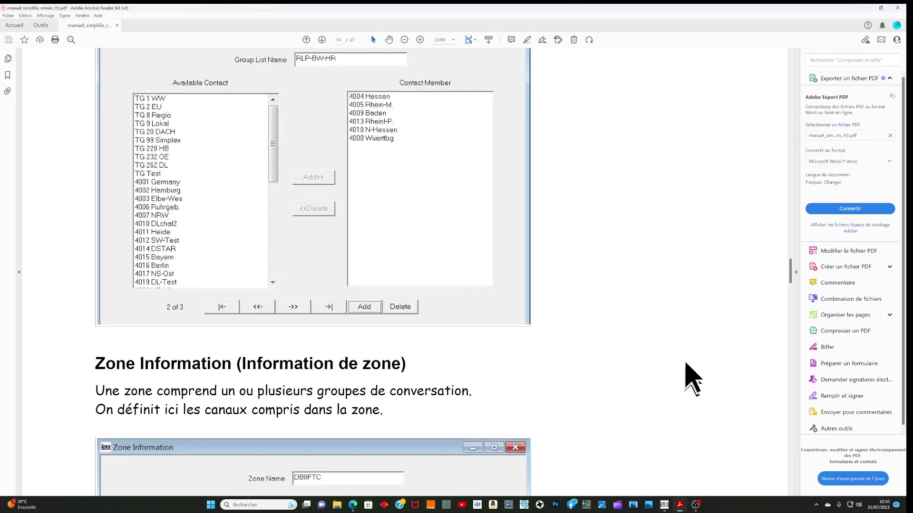
{"action": "scroll", "coordinate": [686, 304], "scroll_direction": "up", "scroll_amount": 3}
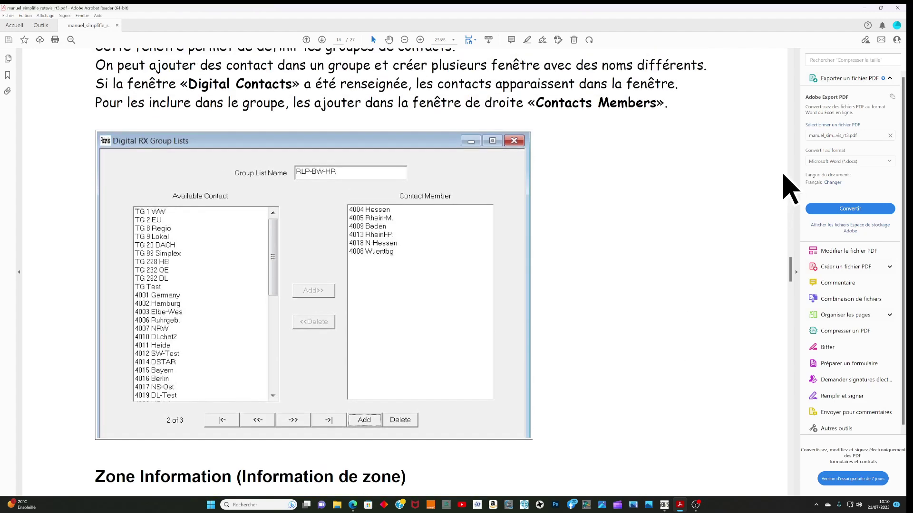
{"action": "scroll", "coordinate": [784, 177], "scroll_direction": "down", "scroll_amount": 6}
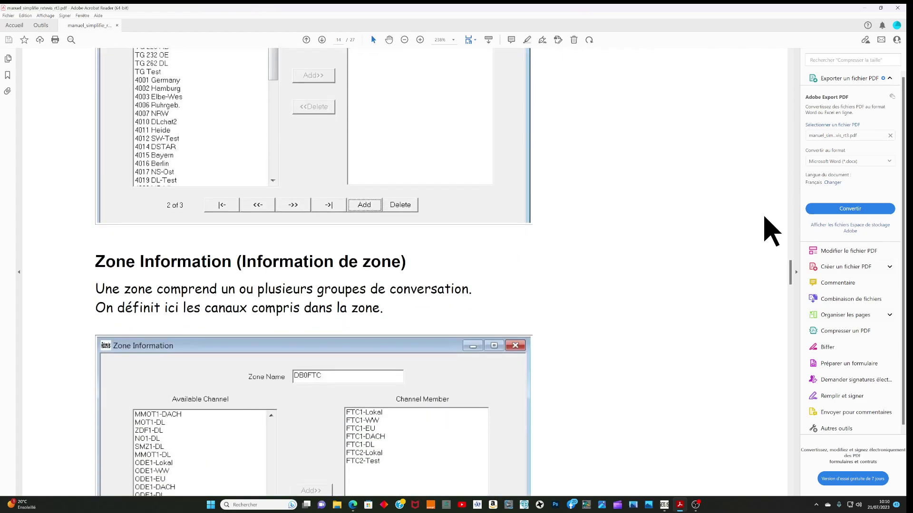
{"action": "scroll", "coordinate": [771, 231], "scroll_direction": "down", "scroll_amount": 7}
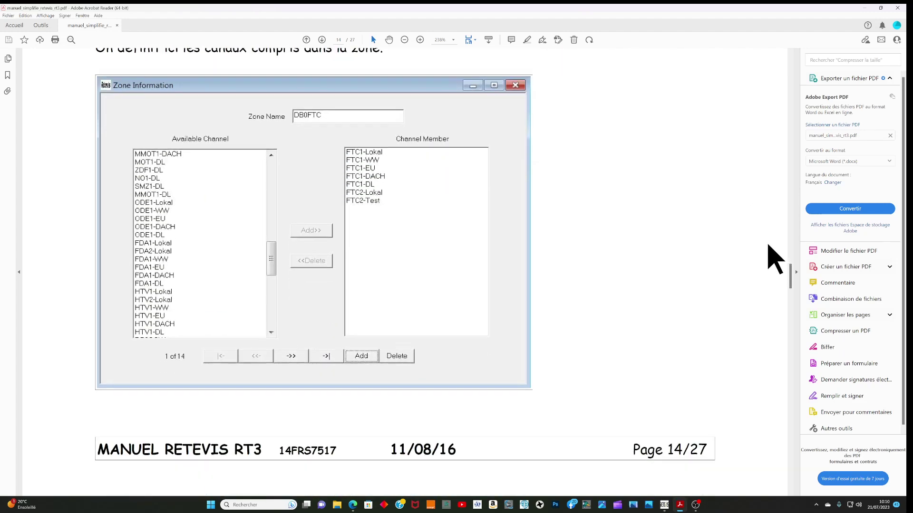
{"action": "scroll", "coordinate": [768, 245], "scroll_direction": "down", "scroll_amount": 3}
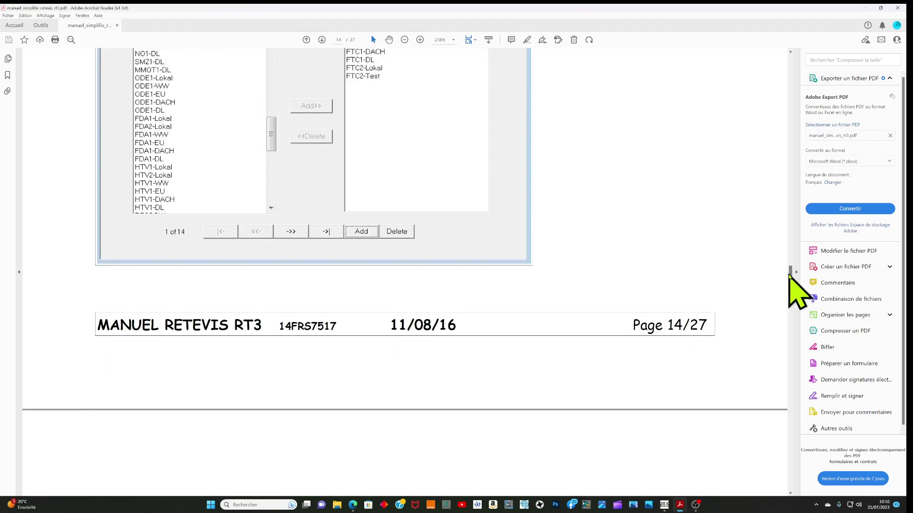
{"action": "left_click_drag", "start_coordinate": [792, 274], "coordinate": [793, 288]}
{"action": "scroll", "coordinate": [793, 289], "scroll_direction": "down", "scroll_amount": 2}
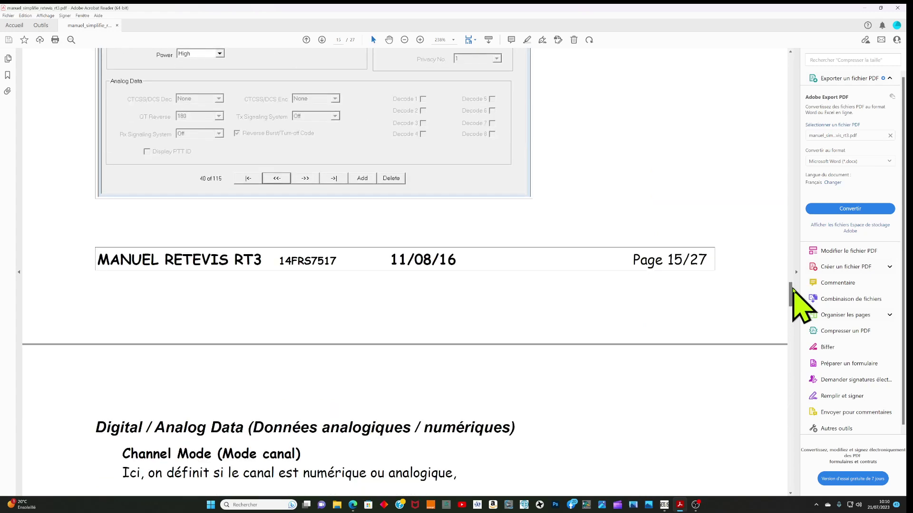
{"action": "scroll", "coordinate": [793, 288], "scroll_direction": "down", "scroll_amount": 1}
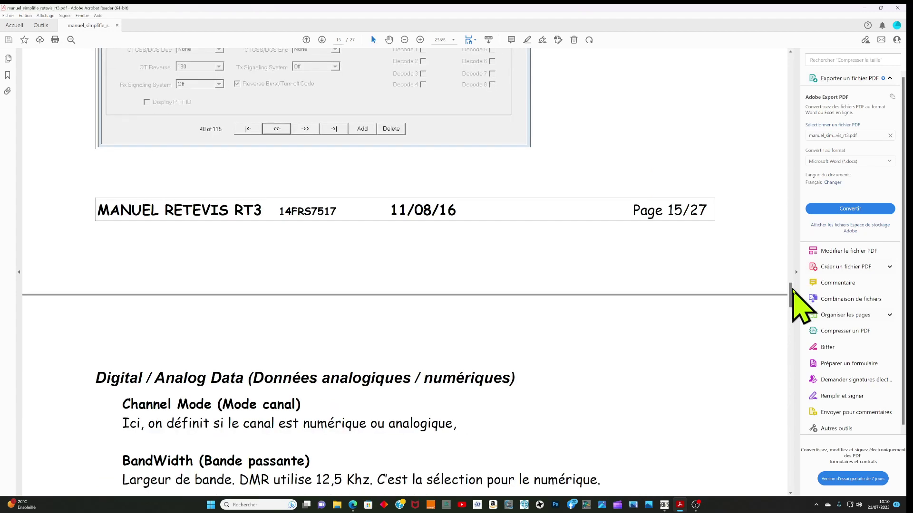
{"action": "scroll", "coordinate": [787, 304], "scroll_direction": "down", "scroll_amount": 4}
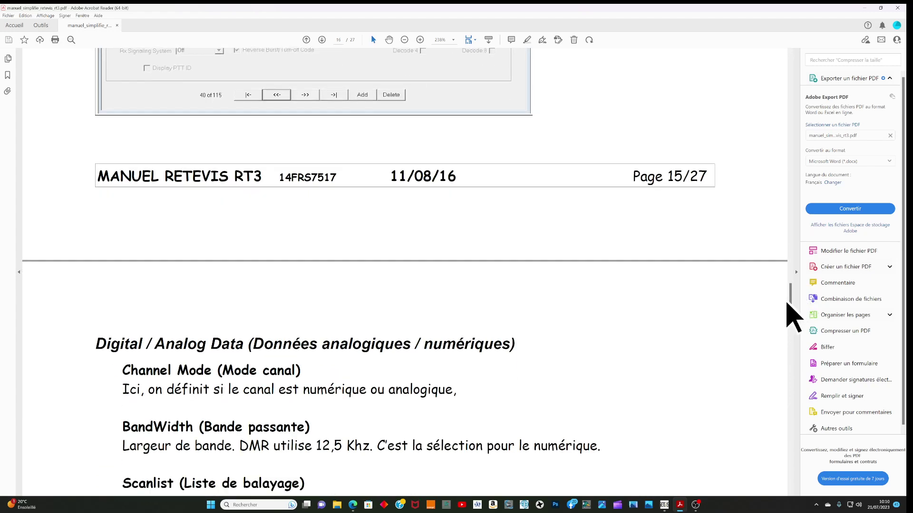
{"action": "scroll", "coordinate": [788, 304], "scroll_direction": "down", "scroll_amount": 2}
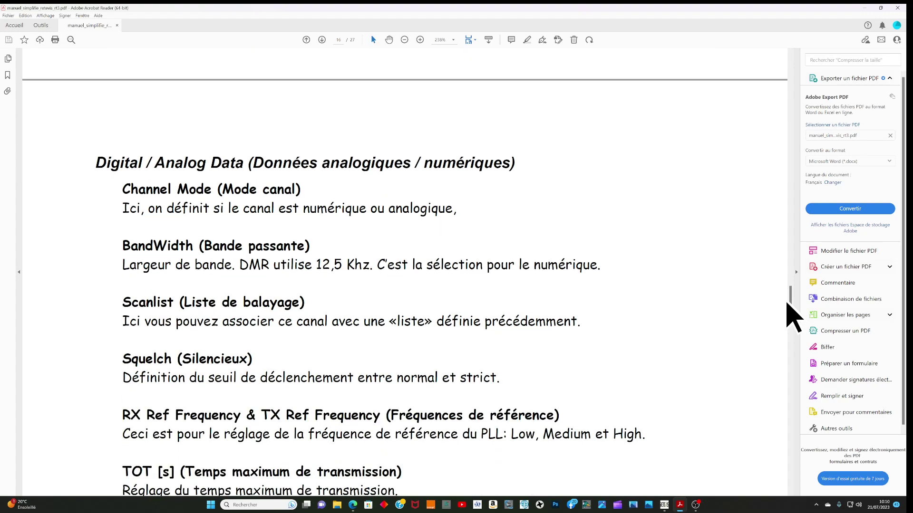
{"action": "left_click_drag", "start_coordinate": [789, 297], "coordinate": [789, 351]}
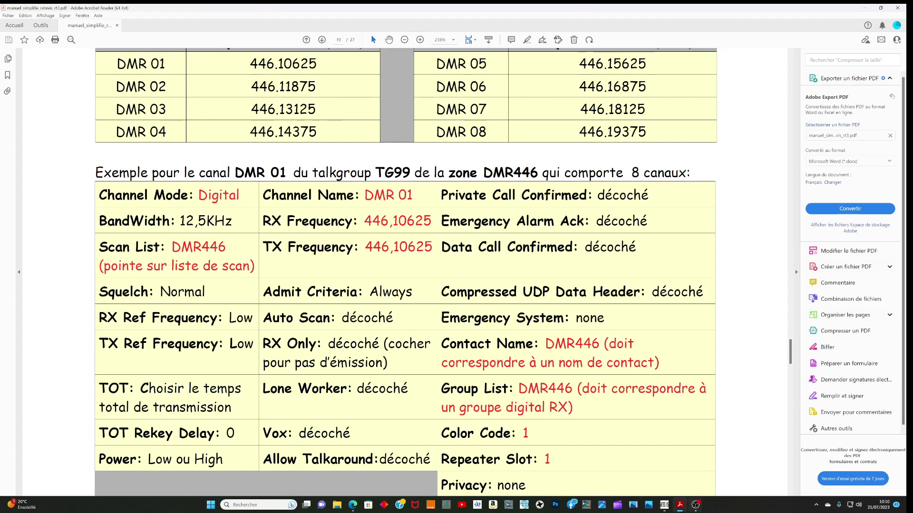
Return to the RT3S programming software, close Basic Information, and review the radio name and ID fields in General Setting before closing it
{"action": "mouse_move", "coordinate": [695, 506]}
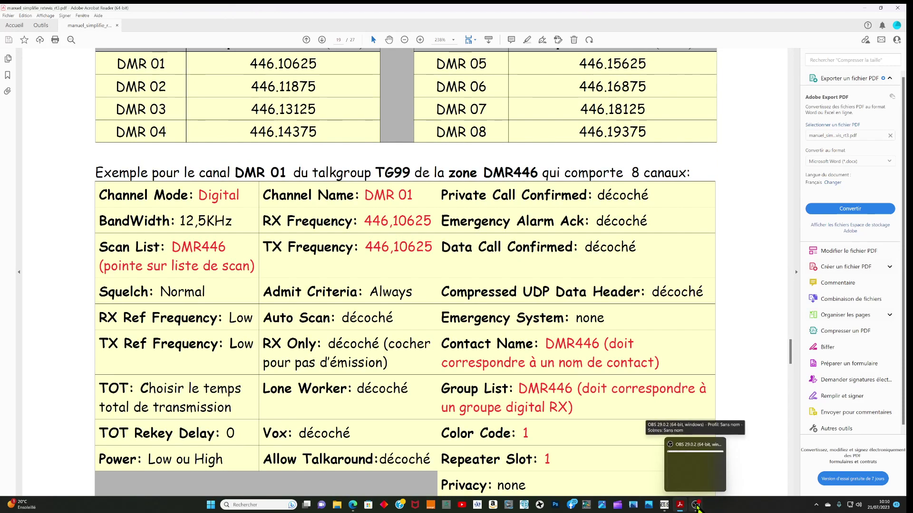
{"action": "left_click", "coordinate": [664, 505]}
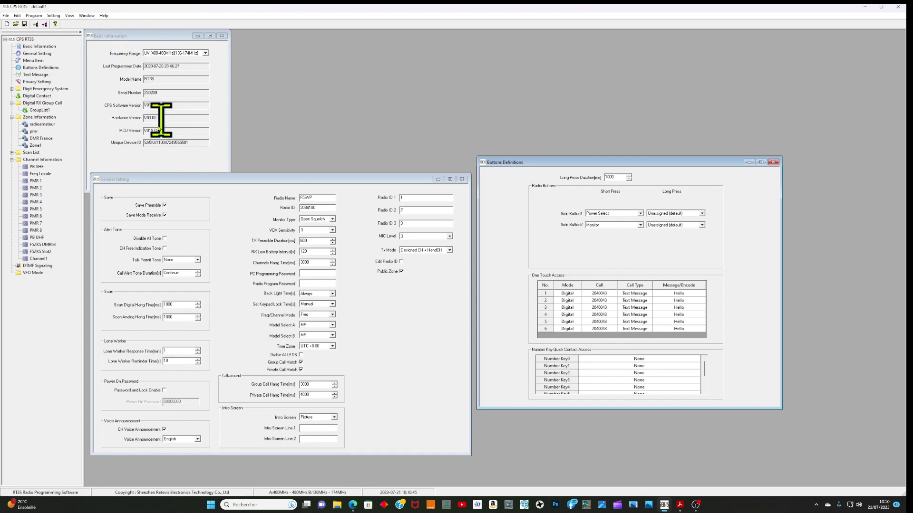
{"action": "left_click", "coordinate": [222, 37]}
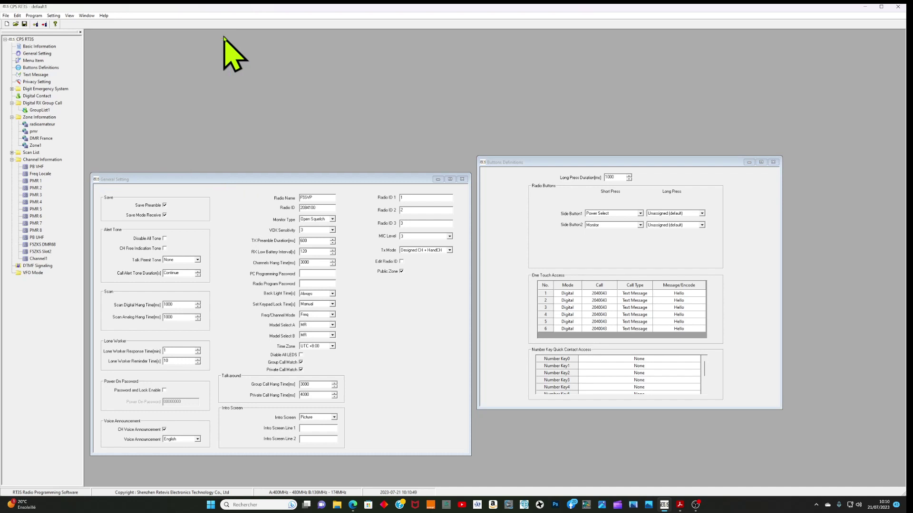
{"action": "left_click_drag", "start_coordinate": [280, 180], "coordinate": [284, 106]}
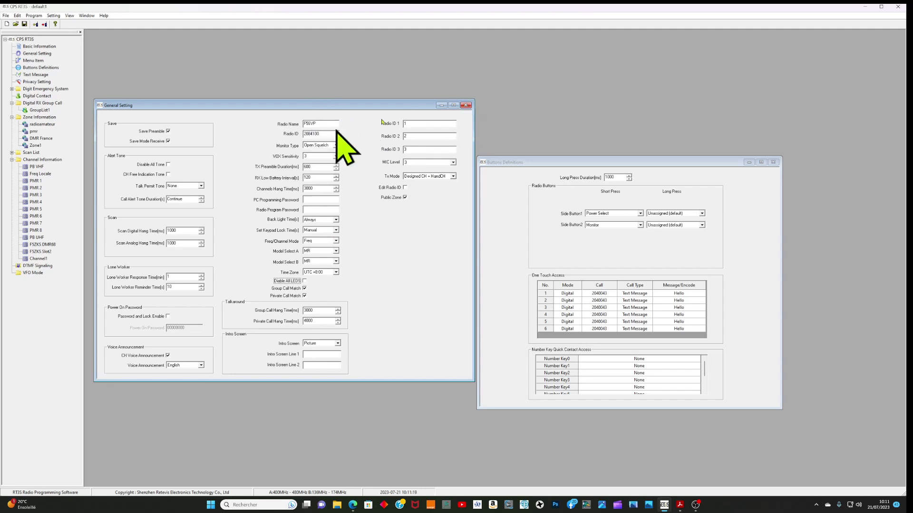
{"action": "left_click", "coordinate": [467, 105]}
Examine the short-press functions available for Side Button1 and Side Button2 in Buttons Definitions, and close the window without changing them
{"action": "left_click_drag", "start_coordinate": [628, 162], "coordinate": [331, 121]}
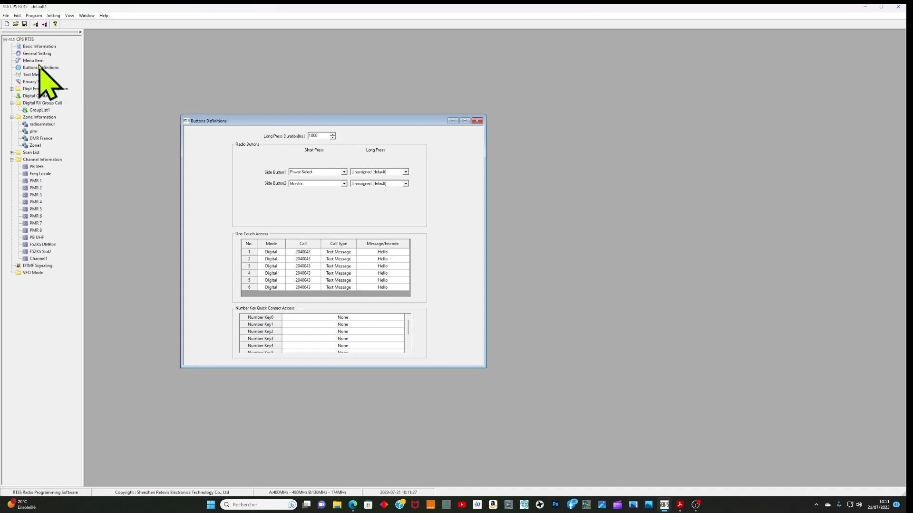
{"action": "left_click", "coordinate": [344, 174]}
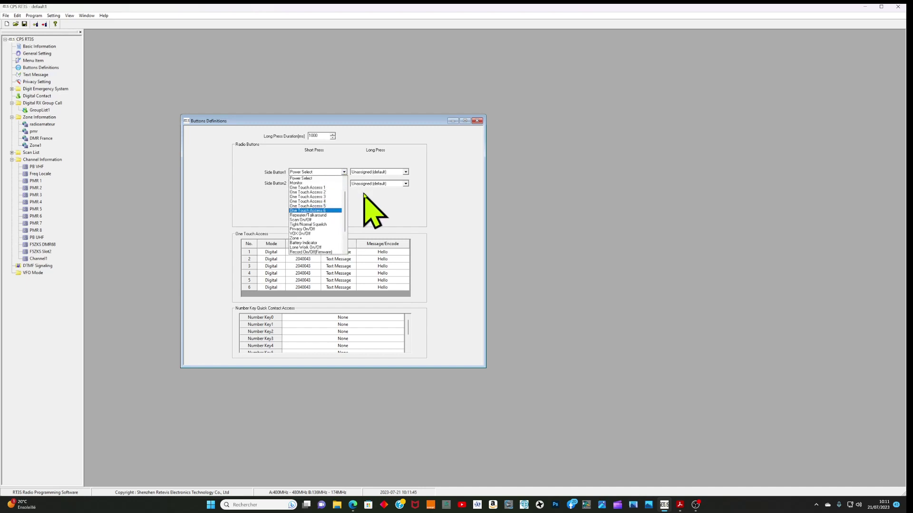
{"action": "left_click", "coordinate": [355, 189]}
{"action": "left_click", "coordinate": [343, 183]}
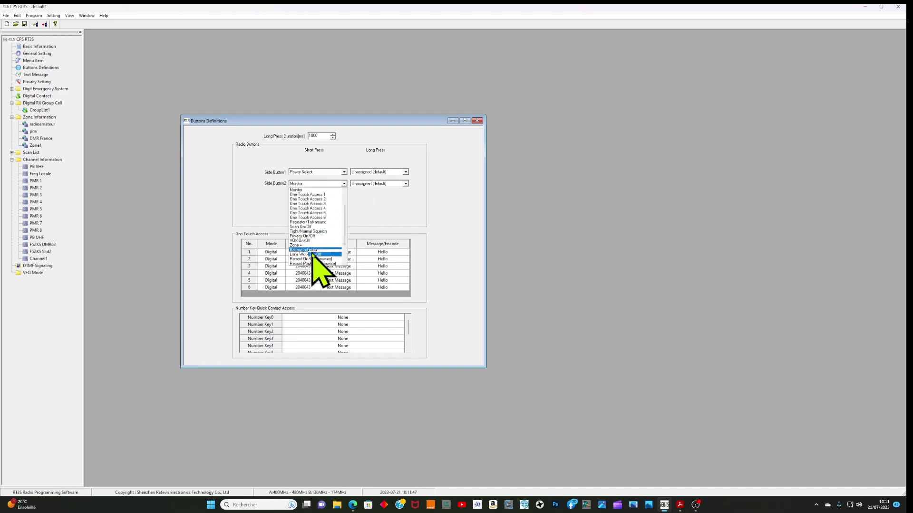
{"action": "left_click", "coordinate": [374, 207]}
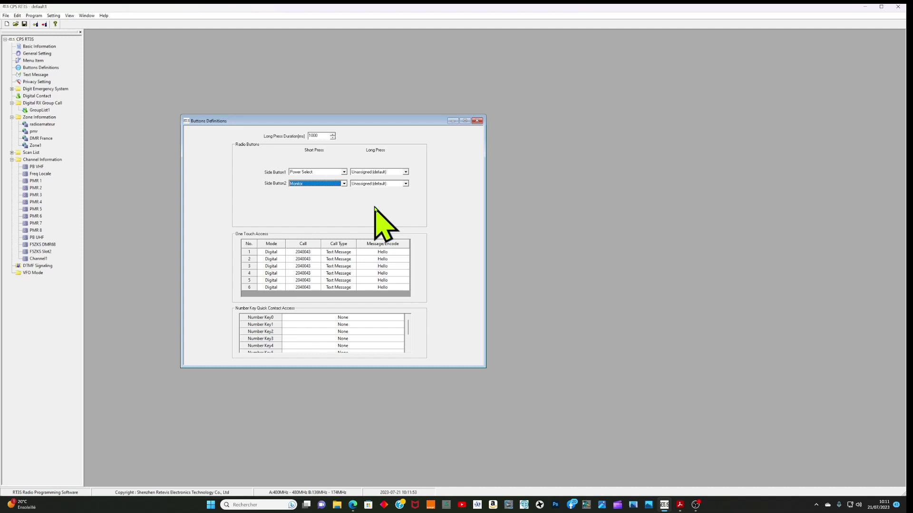
{"action": "left_click", "coordinate": [478, 121]}
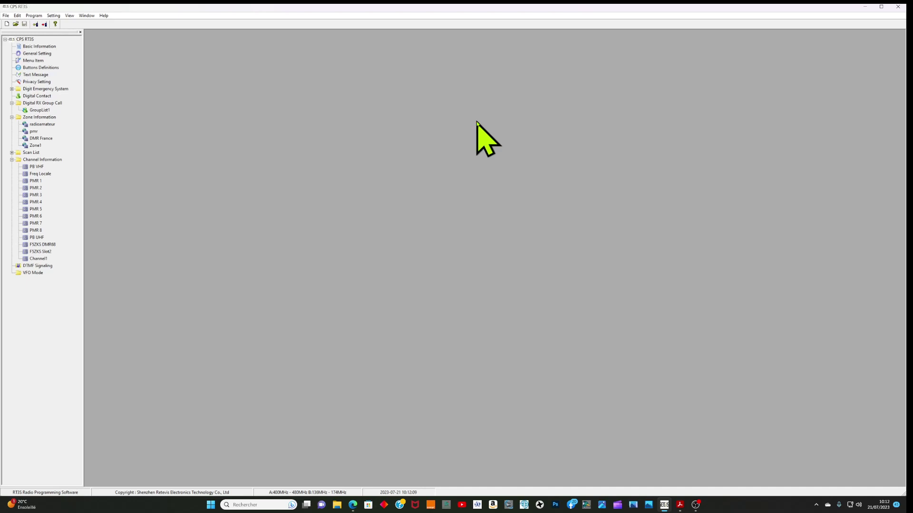
Review the channel settings of PB VHF, Freq Locale and PB UHF one after another, closing each channel window
{"action": "double_click", "coordinate": [33, 167]}
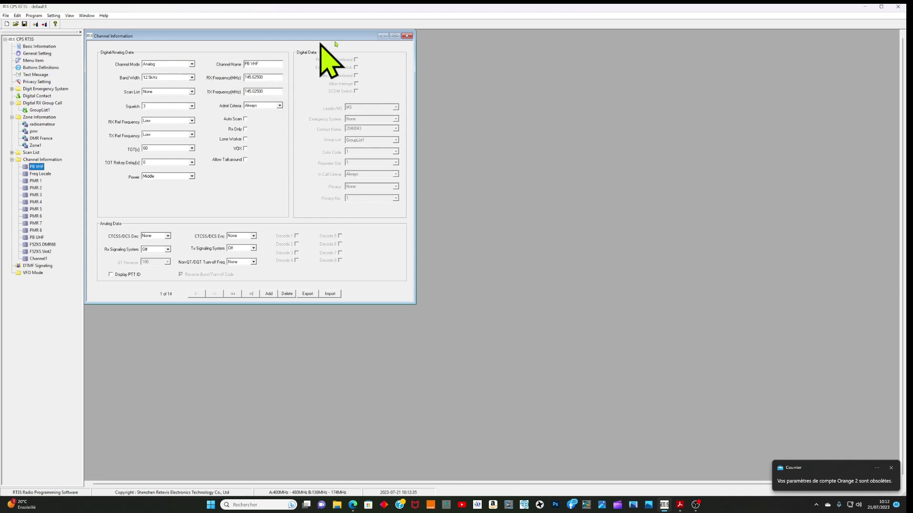
{"action": "left_click", "coordinate": [407, 35]}
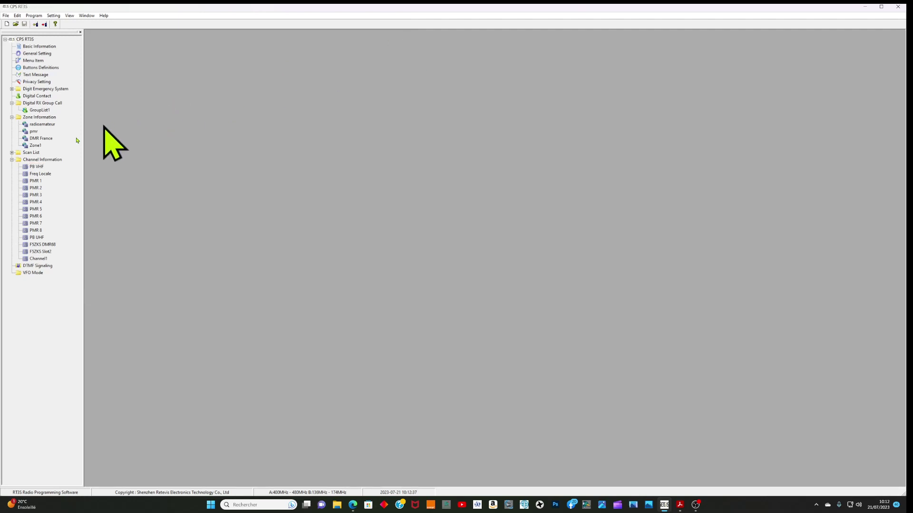
{"action": "double_click", "coordinate": [43, 174]}
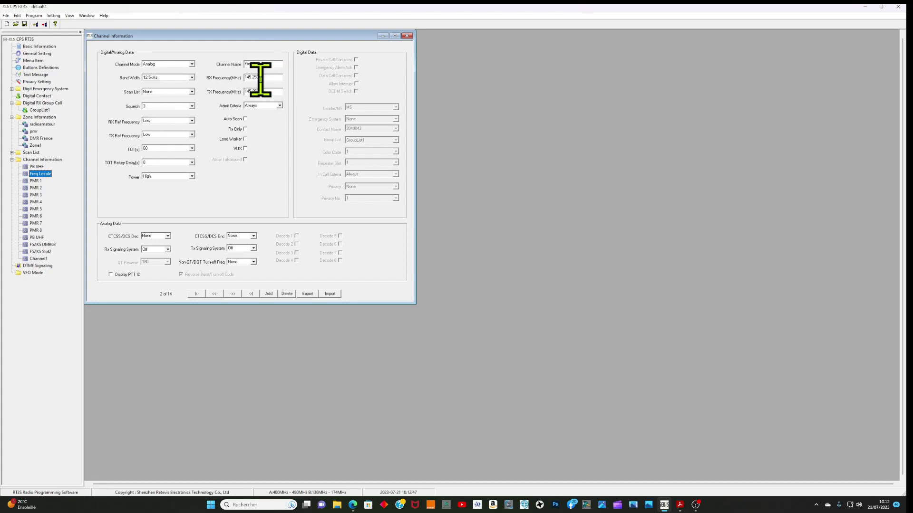
{"action": "left_click", "coordinate": [407, 36]}
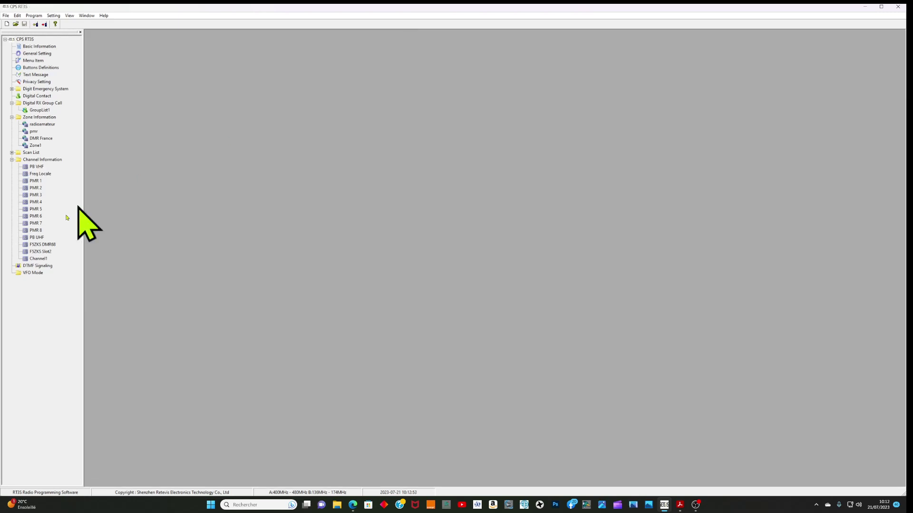
{"action": "double_click", "coordinate": [36, 237]}
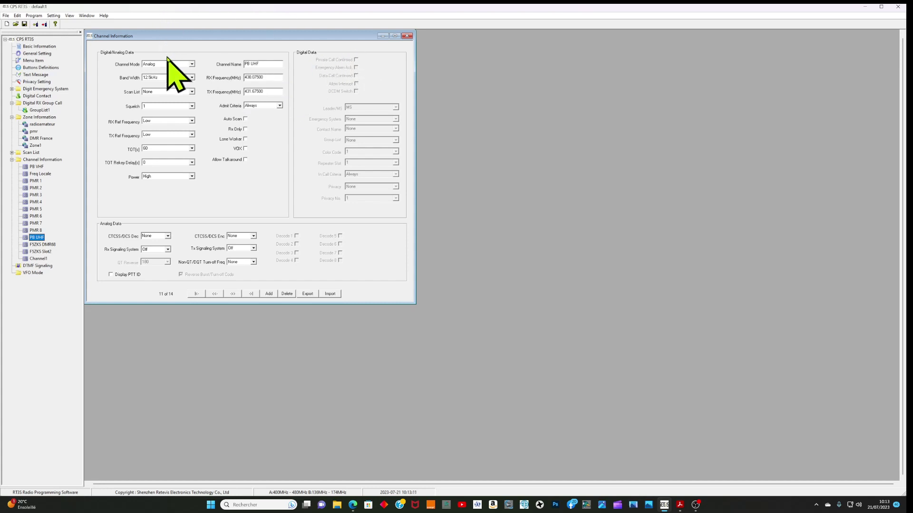
{"action": "left_click", "coordinate": [408, 36]}
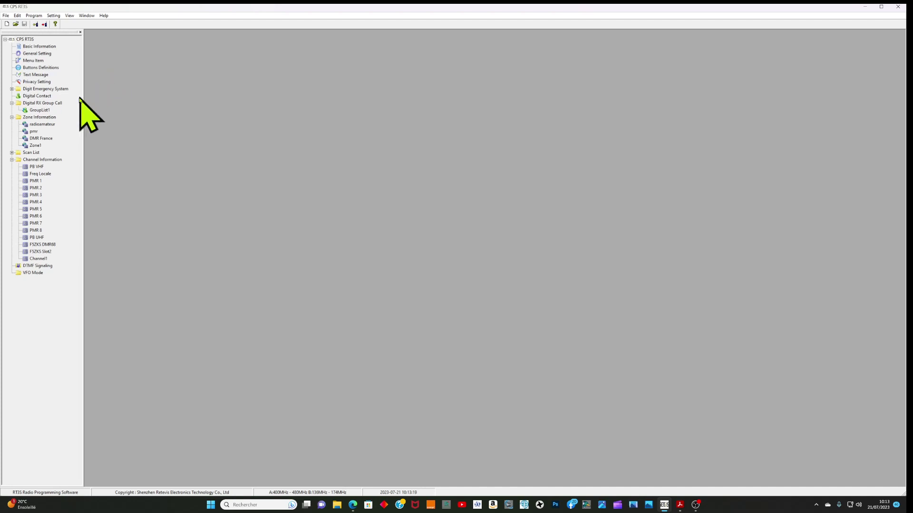
Review the A and B channel members assigned to the radioamateur zone and close its Zone Information window
{"action": "double_click", "coordinate": [44, 125]}
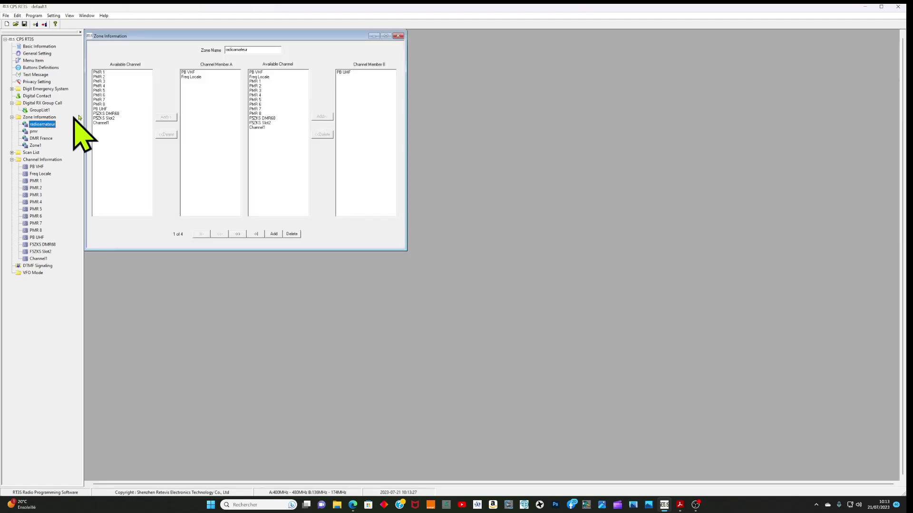
{"action": "left_click_drag", "start_coordinate": [211, 39], "coordinate": [250, 90]}
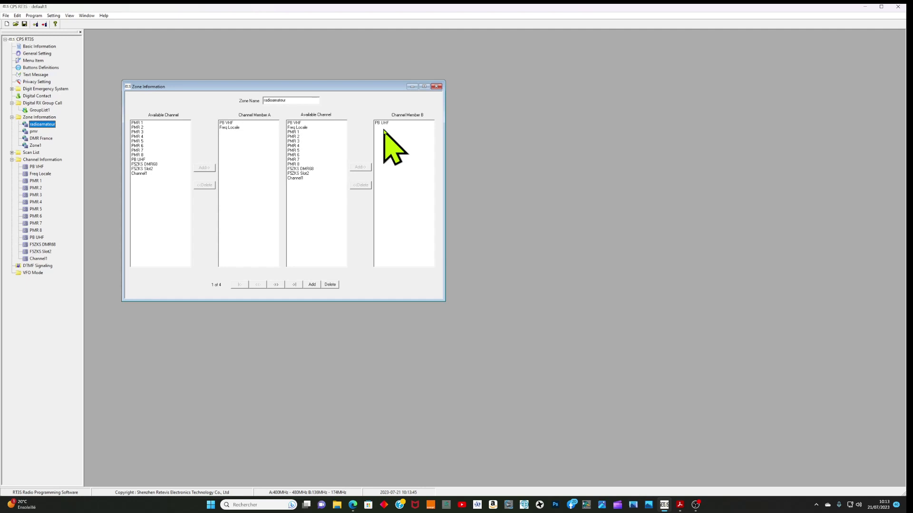
{"action": "left_click", "coordinate": [436, 88]}
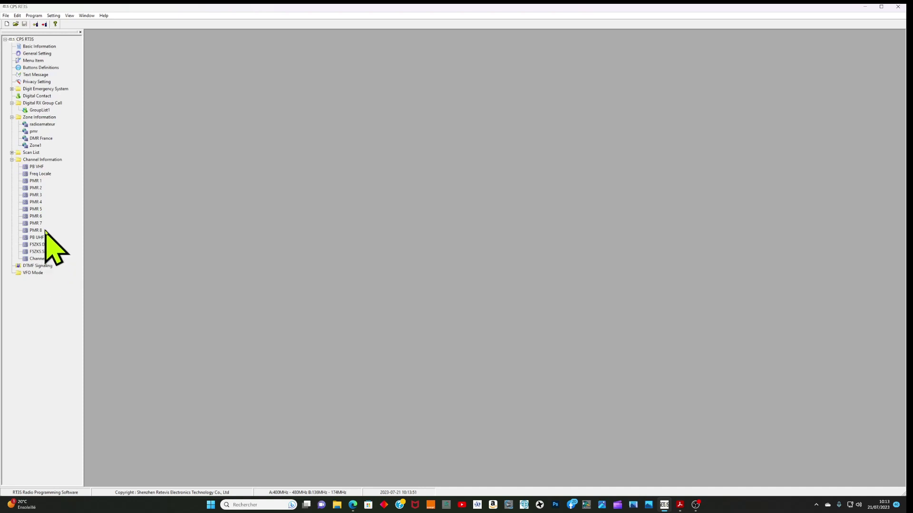
Review the PMR 1 channel settings and the A and B channel members of the pmr zone, closing both windows
{"action": "double_click", "coordinate": [36, 181]}
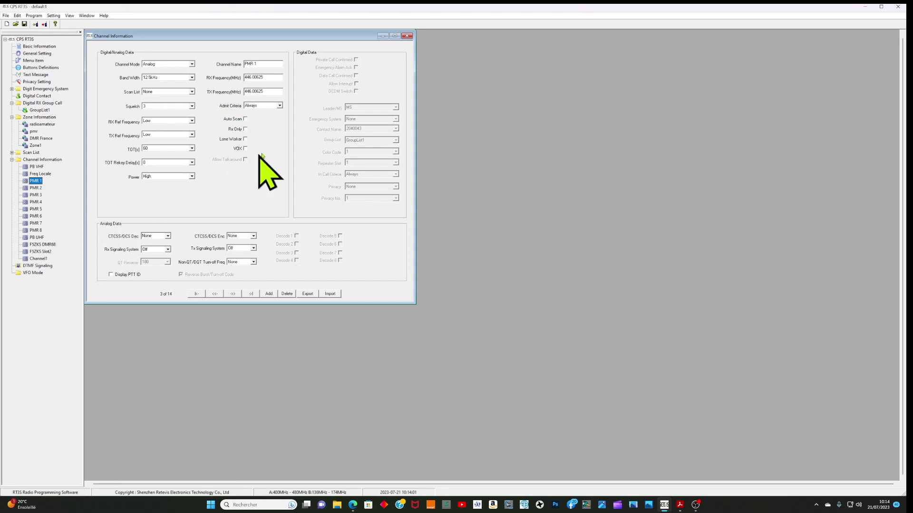
{"action": "left_click", "coordinate": [408, 36]}
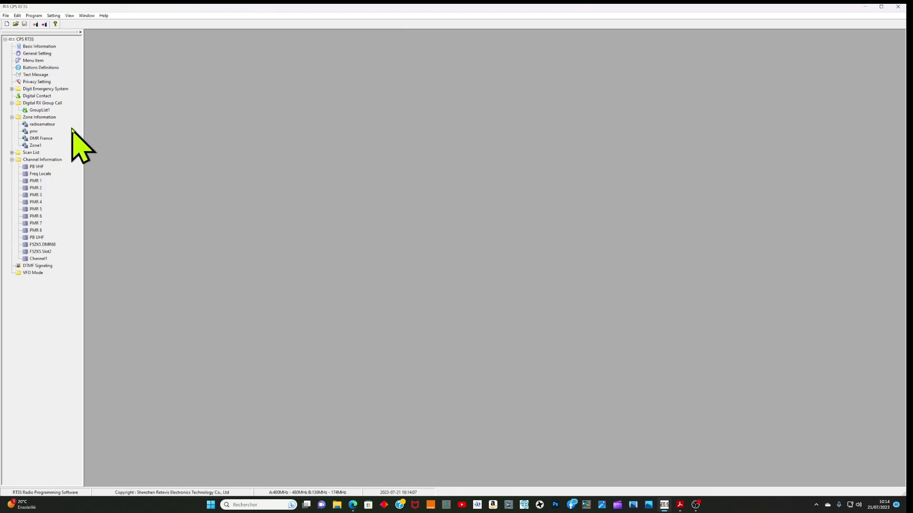
{"action": "double_click", "coordinate": [33, 133]}
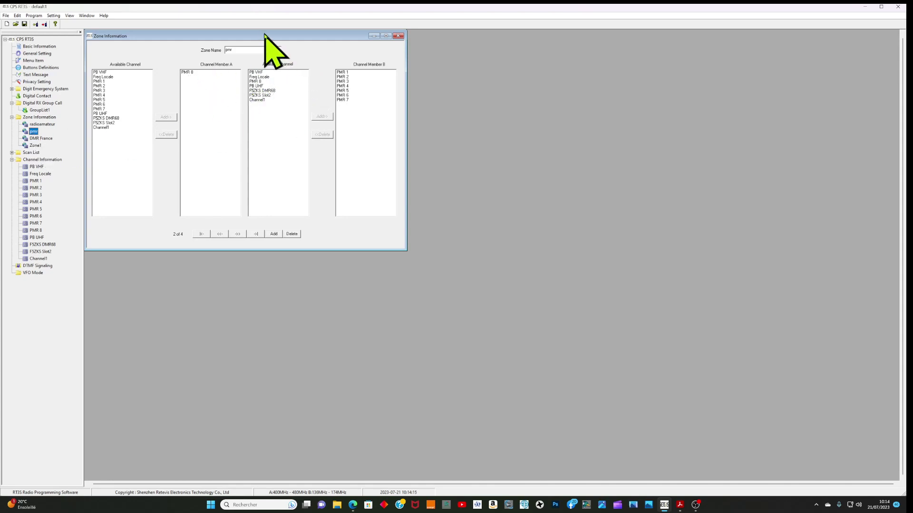
{"action": "left_click_drag", "start_coordinate": [265, 35], "coordinate": [305, 79]}
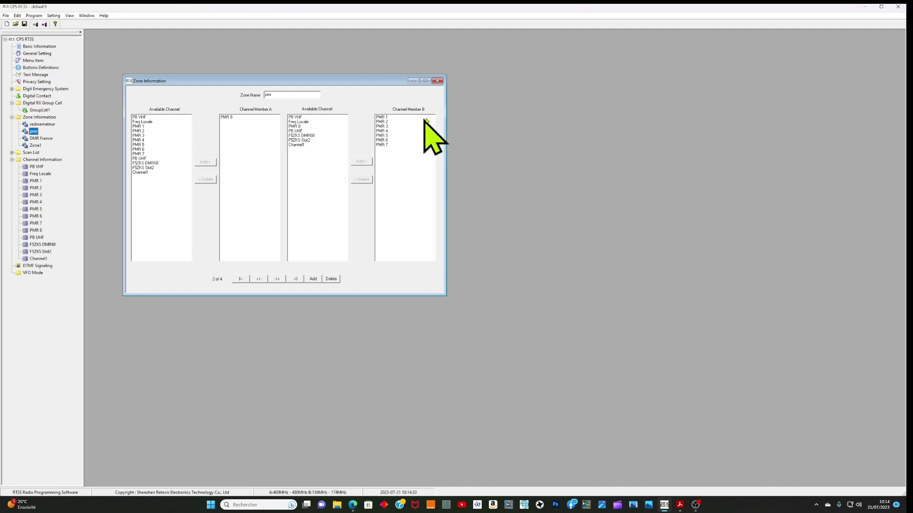
{"action": "left_click", "coordinate": [438, 81]}
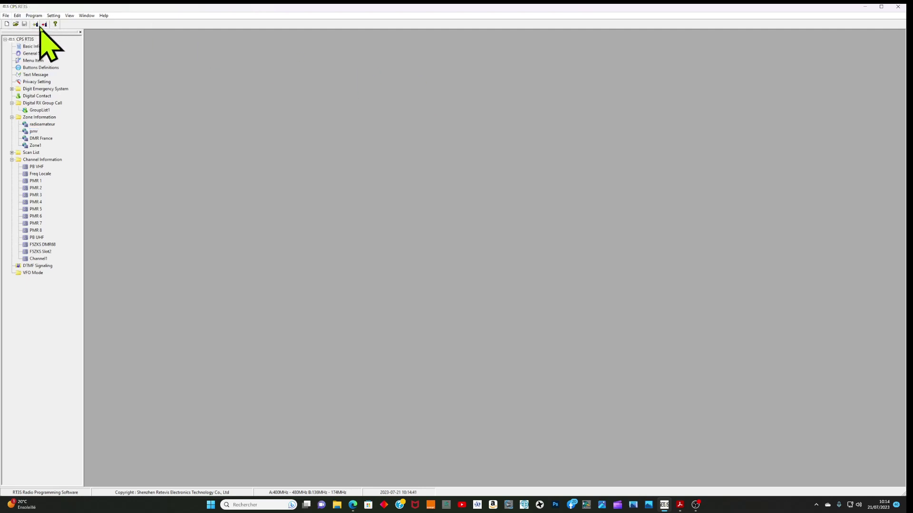
Write the programmed data to the radio and dismiss the completion message
{"action": "left_click", "coordinate": [44, 24]}
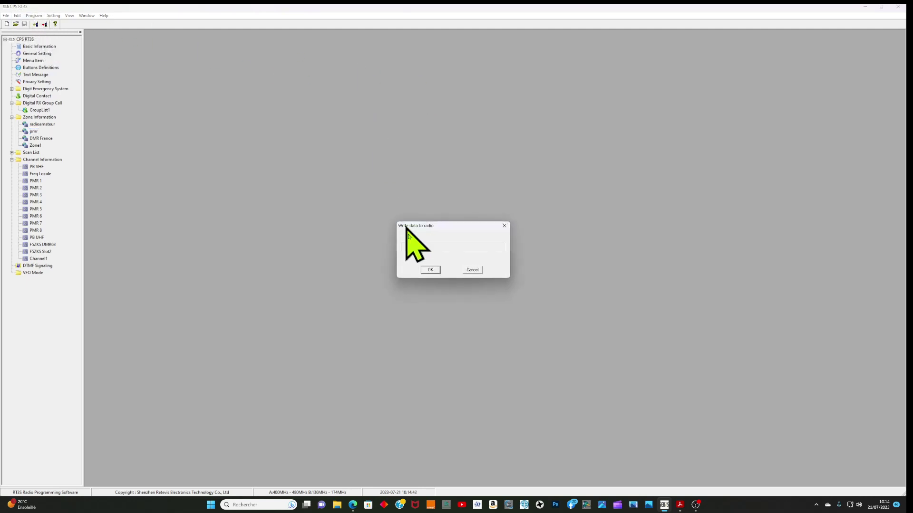
{"action": "left_click", "coordinate": [430, 270]}
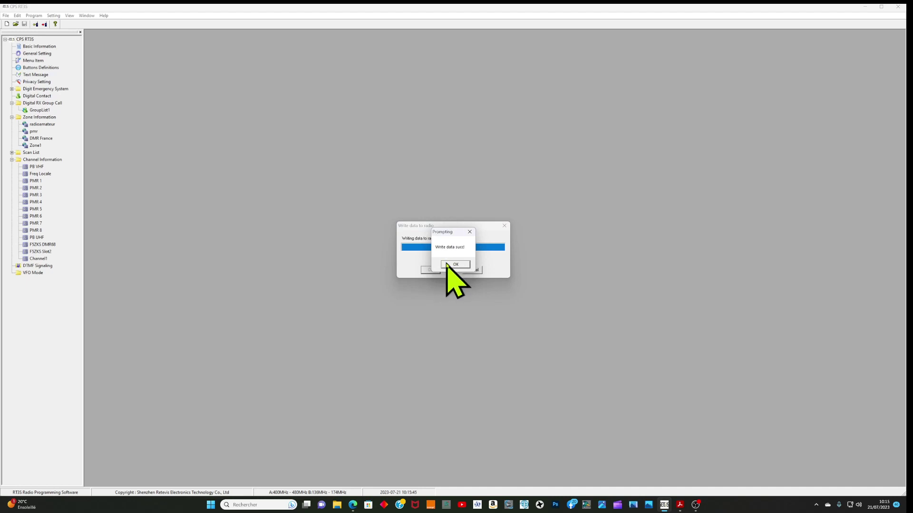
{"action": "left_click", "coordinate": [447, 264]}
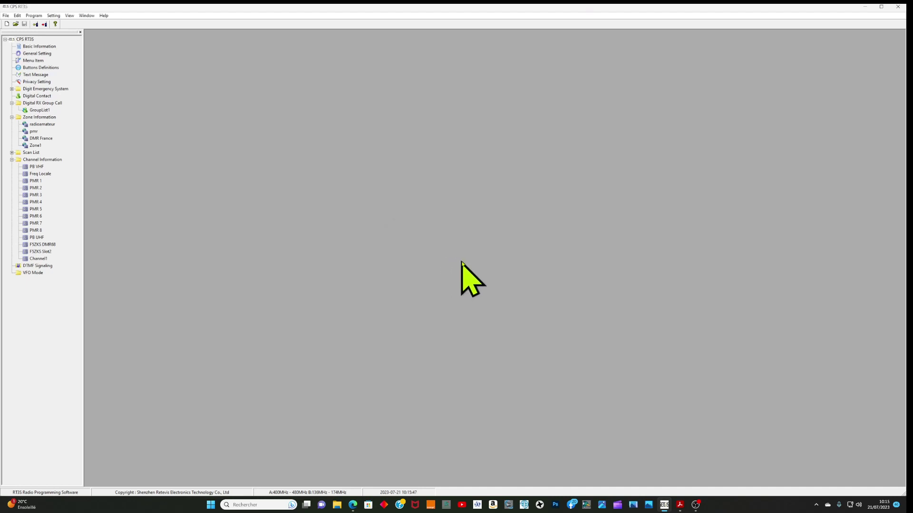
{"action": "left_click", "coordinate": [695, 505]}
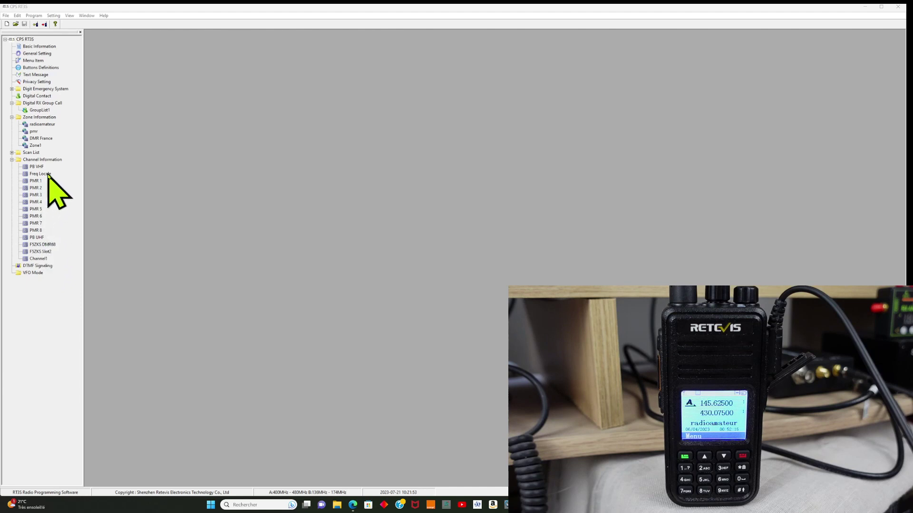
Check the radioamateur zone's channel members, close that window, and open the pmr zone to check its members
{"action": "double_click", "coordinate": [42, 124]}
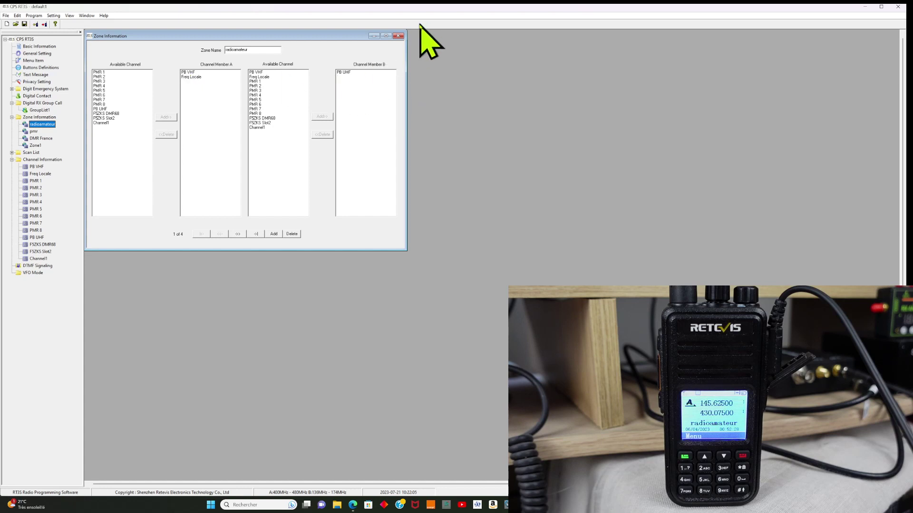
{"action": "left_click", "coordinate": [400, 37]}
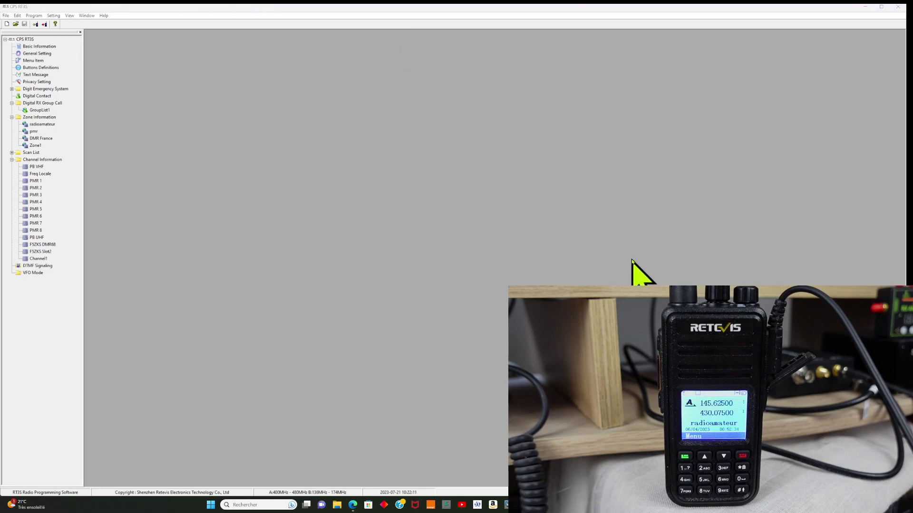
{"action": "left_click_drag", "start_coordinate": [632, 257], "coordinate": [114, 63]}
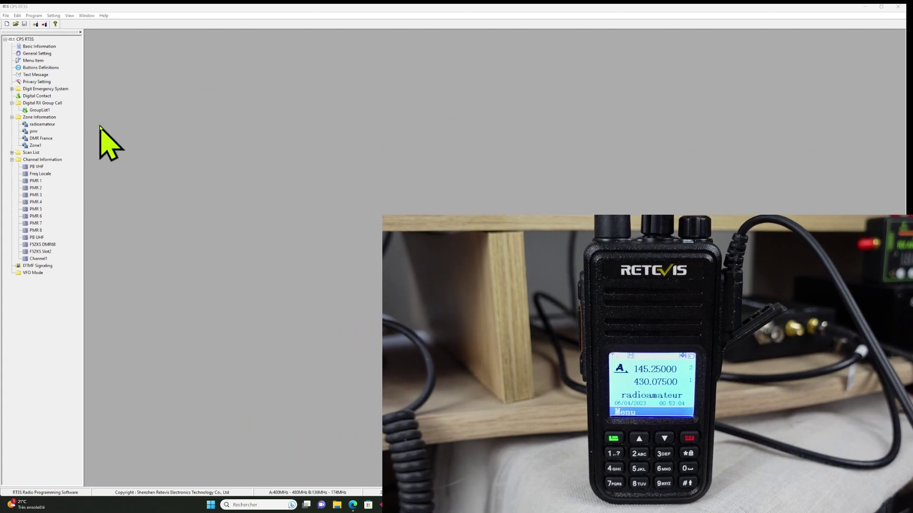
{"action": "double_click", "coordinate": [34, 132]}
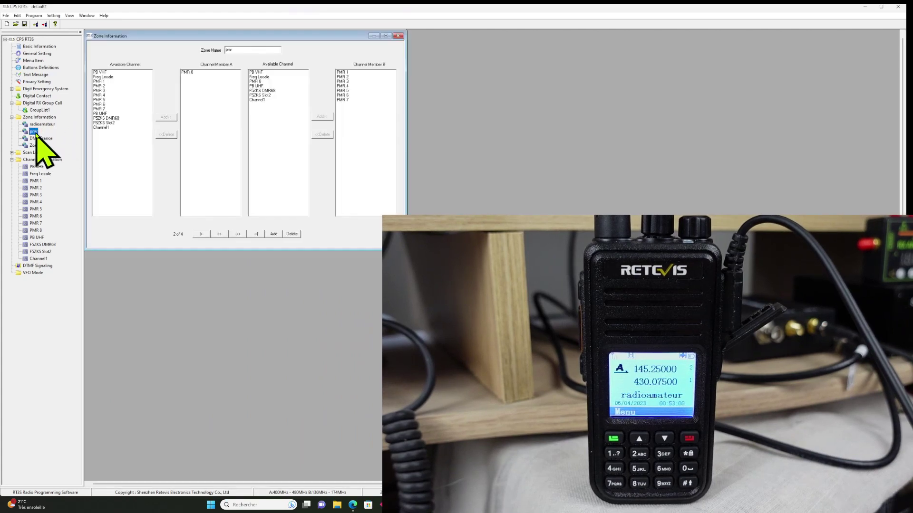
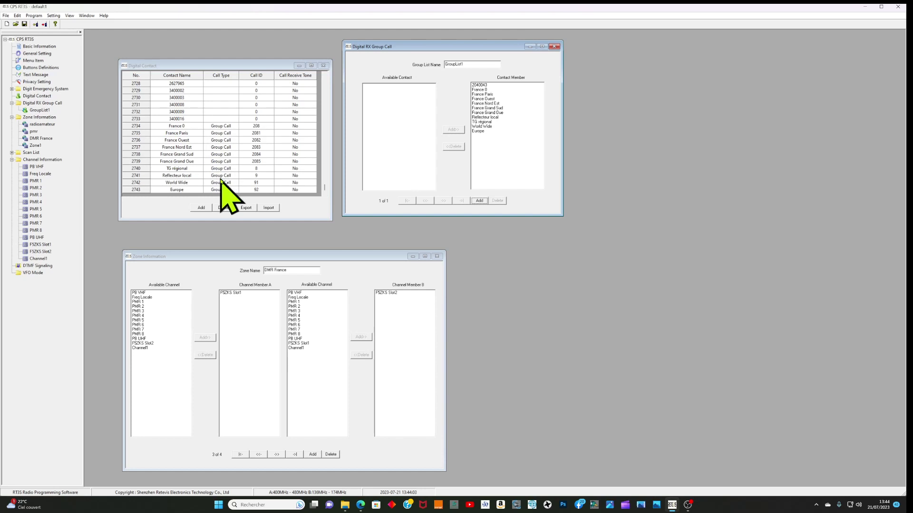
Switch to Microsoft Edge to consult the DMR+ and Brandmeister France talkgroup lists, and return to the RT3S programming software
{"action": "left_click", "coordinate": [360, 505]}
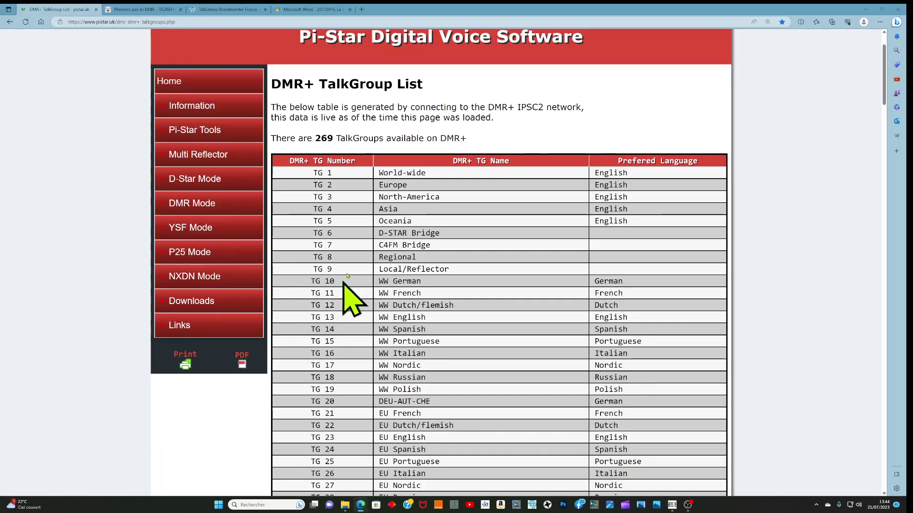
{"action": "left_click", "coordinate": [239, 8]}
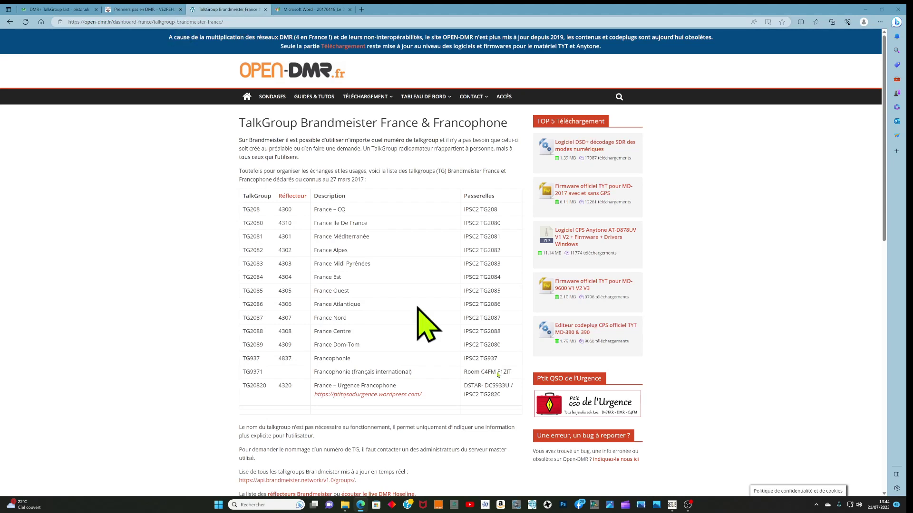
{"action": "left_click", "coordinate": [672, 505]}
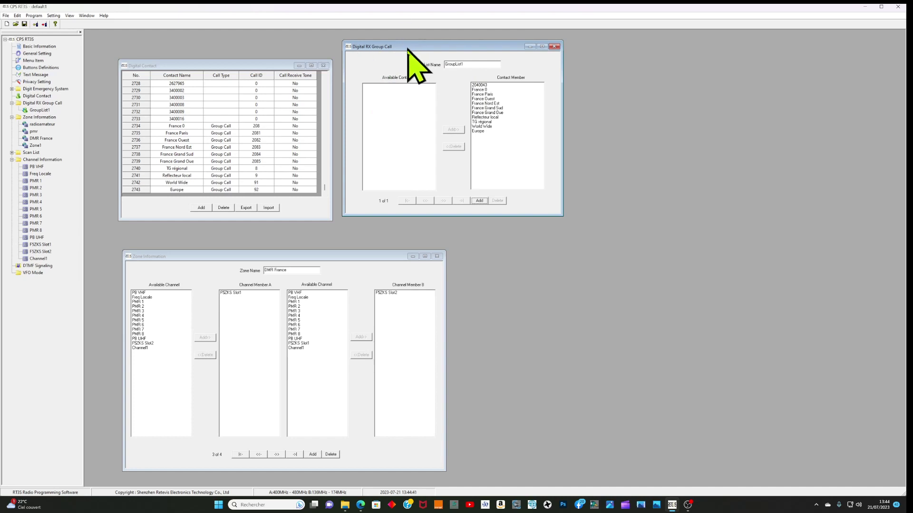
Review the contact members of GroupList1 in Digital RX Group Call beside the Digital Contact list, reopening the window once before closing it
{"action": "left_click_drag", "start_coordinate": [408, 46], "coordinate": [410, 57]}
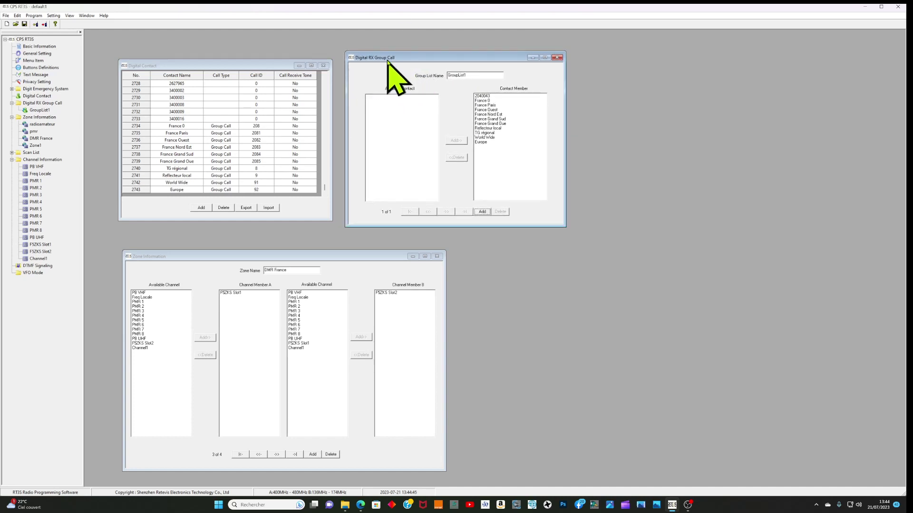
{"action": "left_click", "coordinate": [558, 58]}
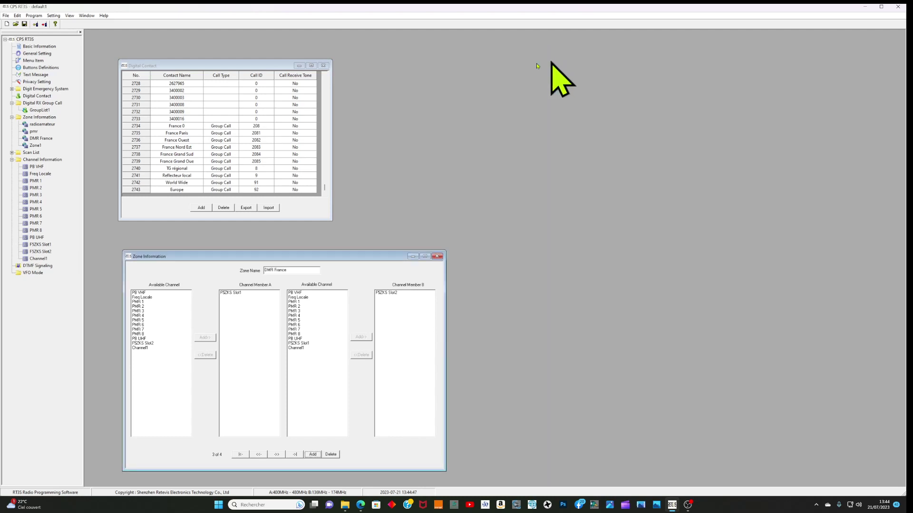
{"action": "double_click", "coordinate": [40, 110]}
{"action": "left_click_drag", "start_coordinate": [224, 36], "coordinate": [468, 65]}
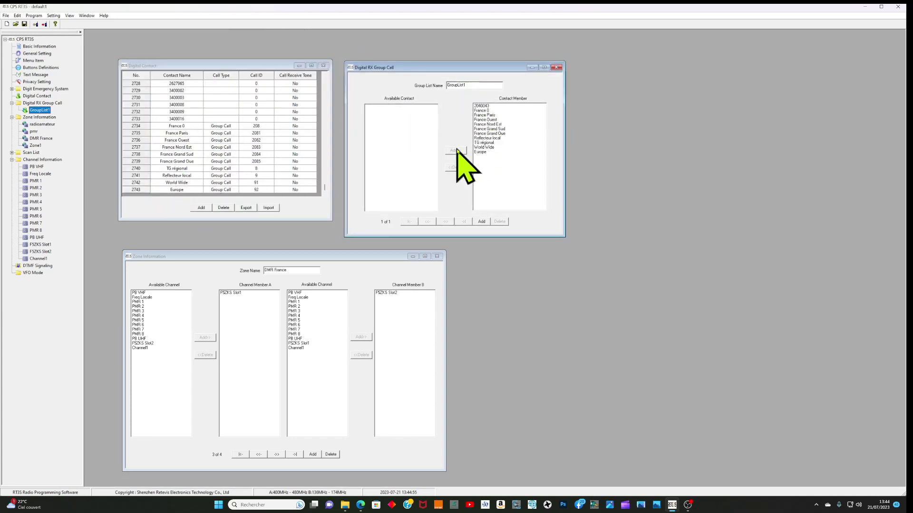
{"action": "left_click", "coordinate": [556, 67]}
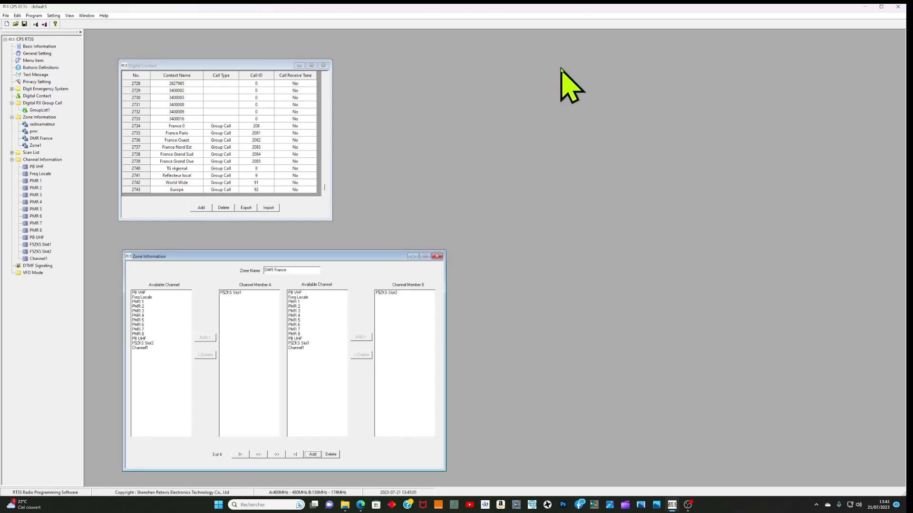
Examine the digital settings of the F5ZKS Slot1 channel, including contact name, group list and repeater slot, and close the window
{"action": "double_click", "coordinate": [43, 246]}
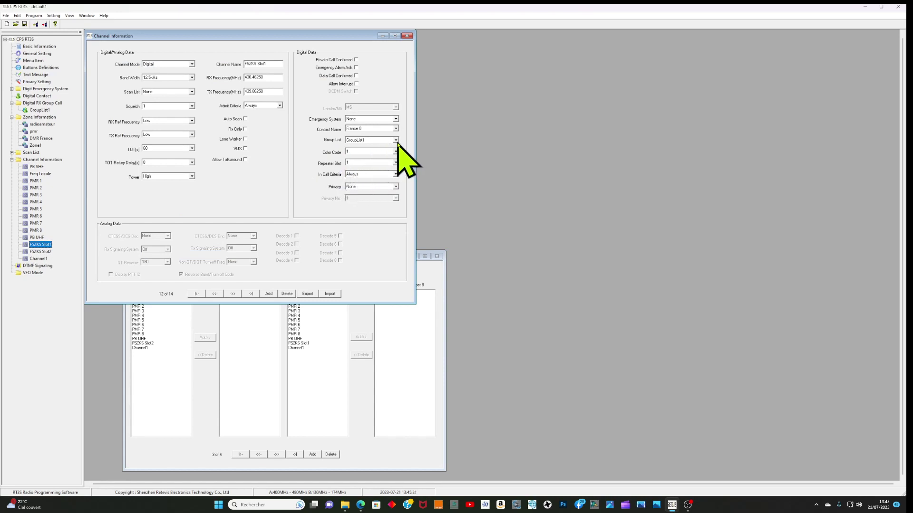
{"action": "left_click_drag", "start_coordinate": [289, 35], "coordinate": [661, 58]}
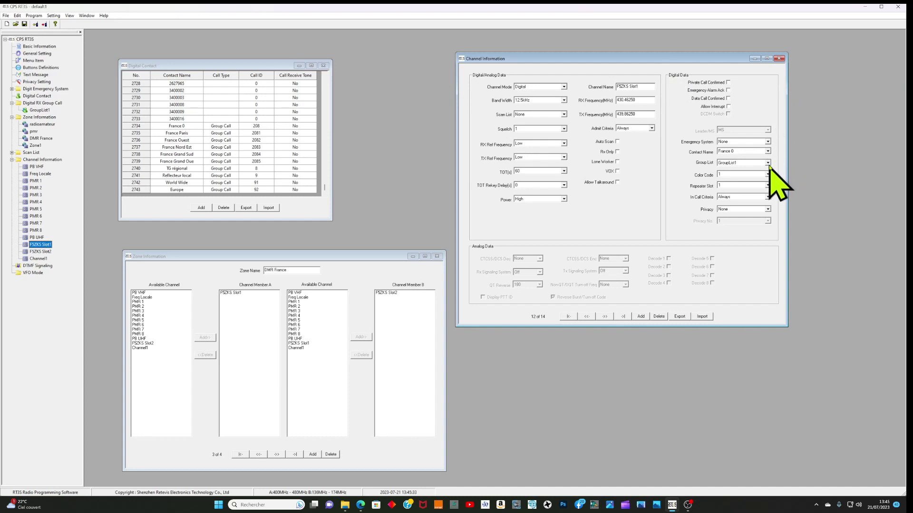
{"action": "left_click", "coordinate": [780, 59]}
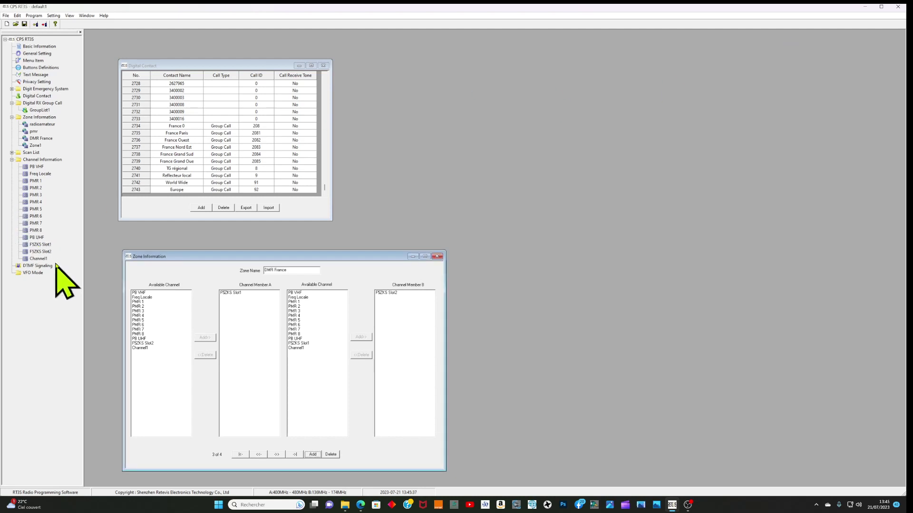
Compare the F5ZKS Slot2 channel's digital settings with the Digital Contact list, view Channel1, and close the channel window
{"action": "double_click", "coordinate": [46, 252]}
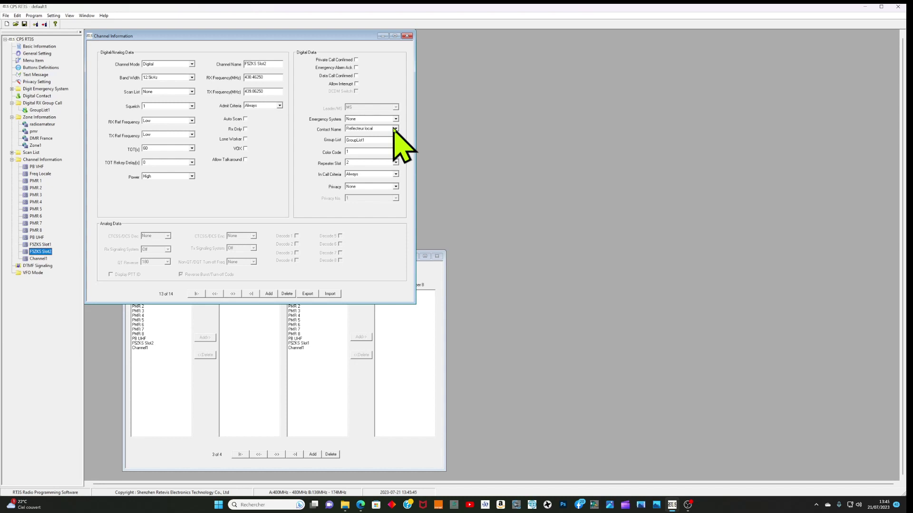
{"action": "left_click_drag", "start_coordinate": [328, 38], "coordinate": [583, 73]}
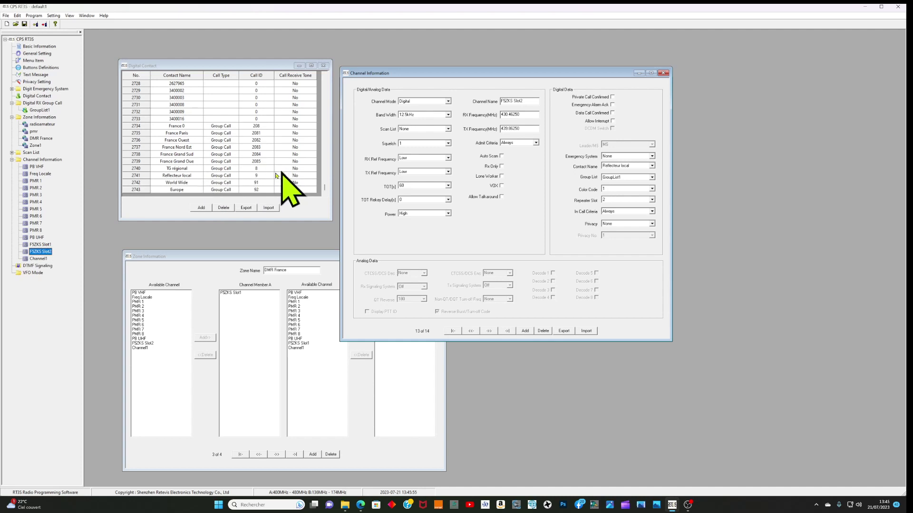
{"action": "left_click", "coordinate": [39, 260]}
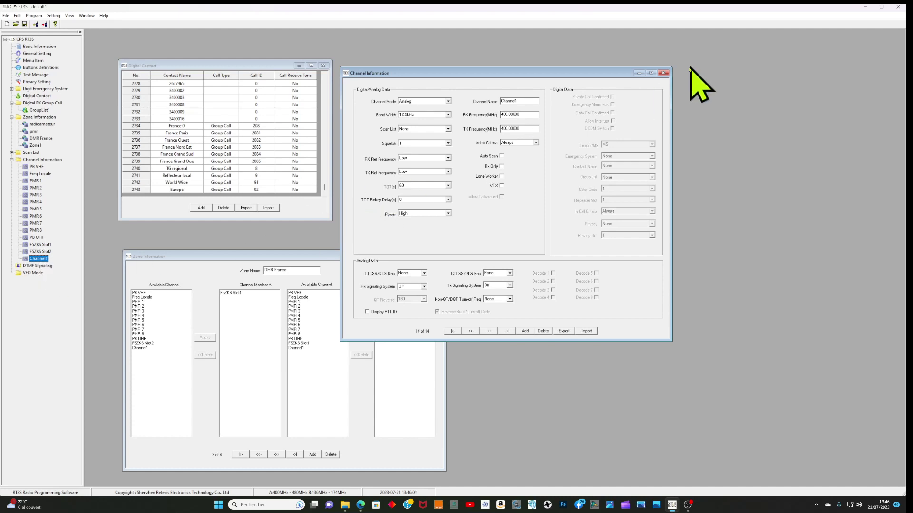
{"action": "left_click", "coordinate": [663, 73]}
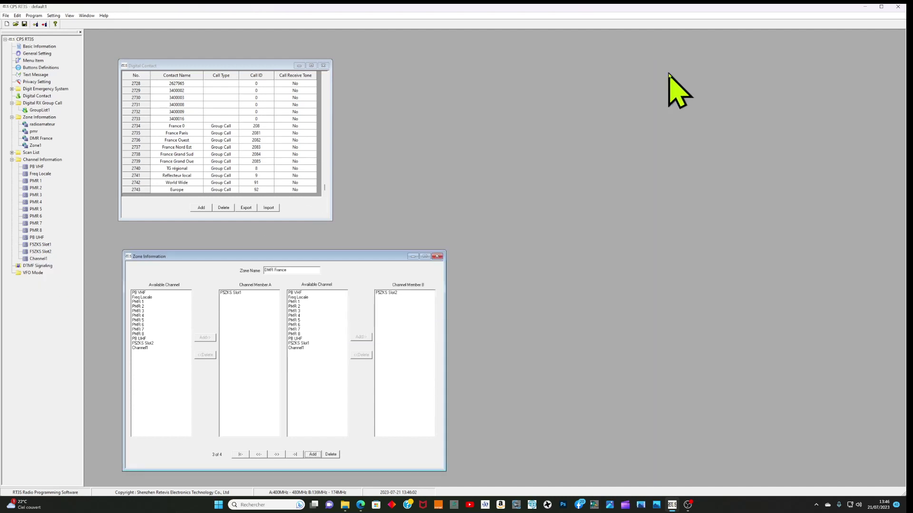
Recheck the F5ZKS Slot1 channel with its window placed beside the Digital Contact list, and close it
{"action": "double_click", "coordinate": [41, 245]}
{"action": "left_click_drag", "start_coordinate": [293, 40], "coordinate": [533, 73]}
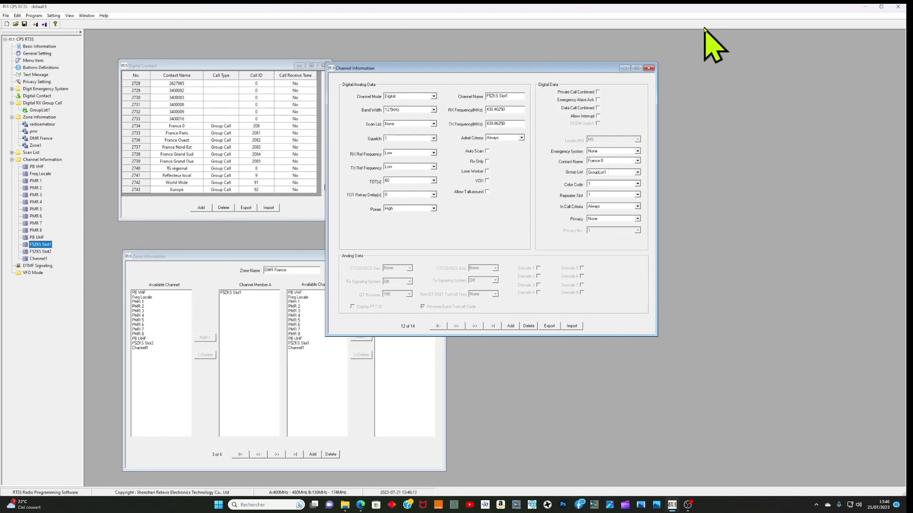
{"action": "left_click", "coordinate": [650, 69]}
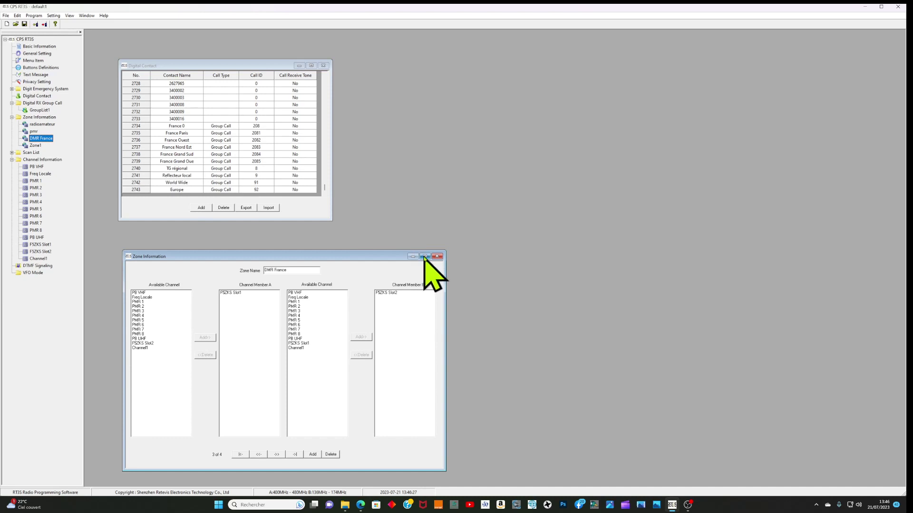
Place the DMR France zone window beside the Digital Contact list and review its channel members
{"action": "left_click_drag", "start_coordinate": [360, 256], "coordinate": [585, 55]}
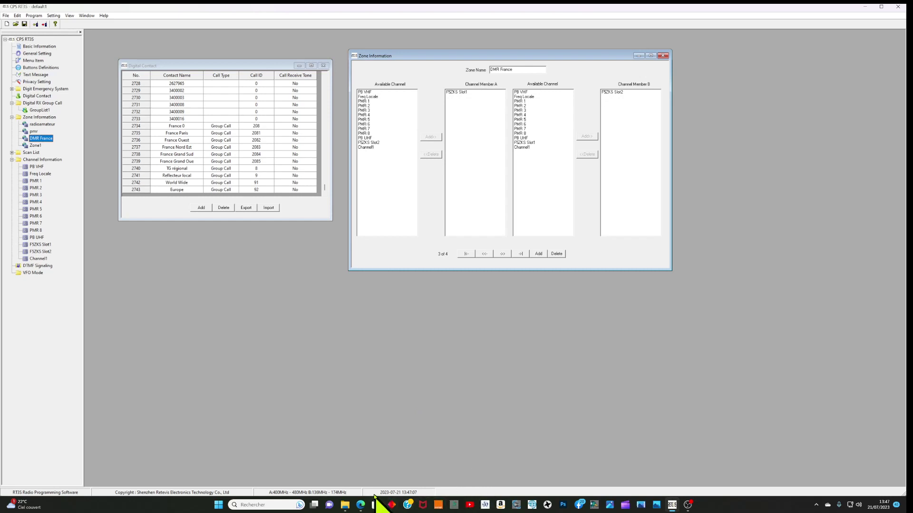
Switch to Edge to view the Brandmeister France talkgroups, "Le DMR pour les nuls" and "Premiers pas en DMR" pages, and return to CPS RT3S
{"action": "left_click", "coordinate": [361, 505]}
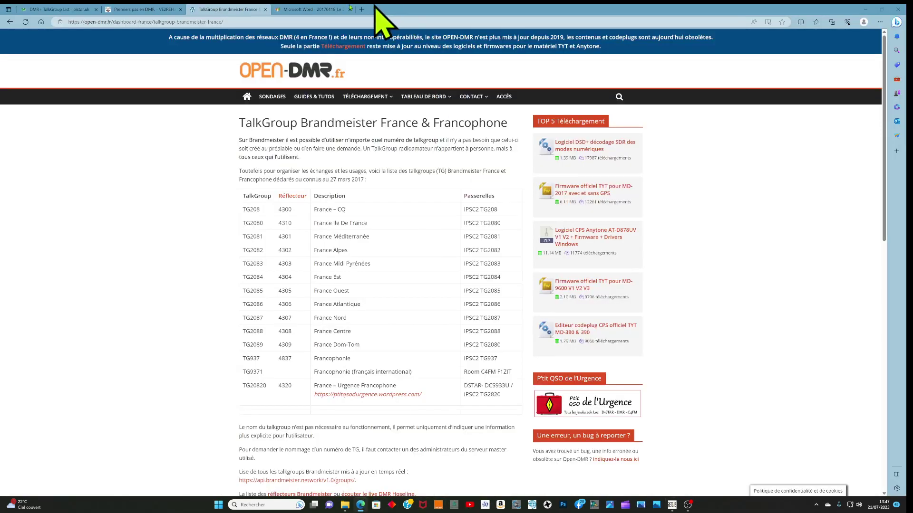
{"action": "left_click", "coordinate": [284, 10]}
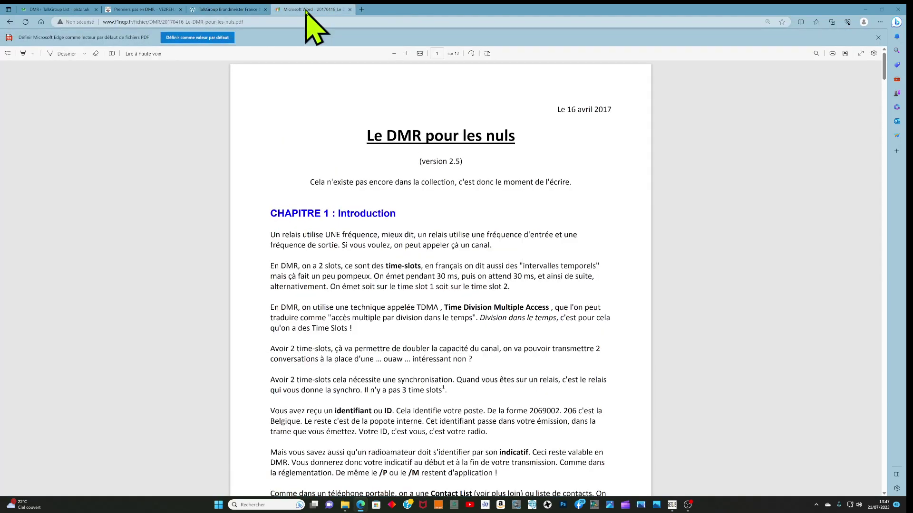
{"action": "left_click", "coordinate": [137, 10]}
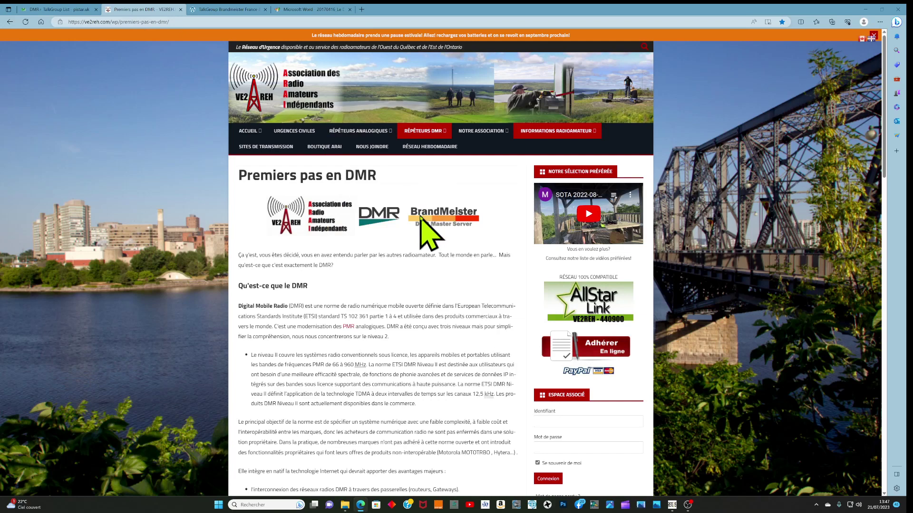
{"action": "mouse_move", "coordinate": [675, 503]}
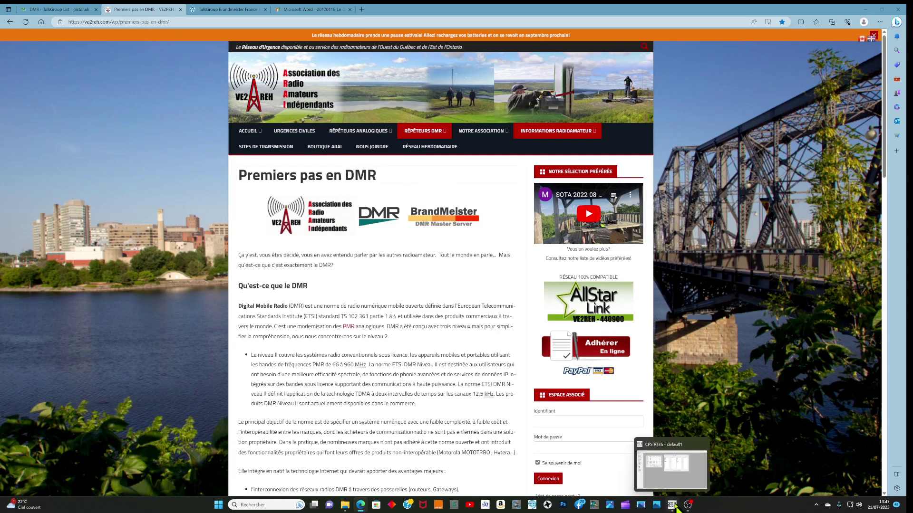
{"action": "left_click", "coordinate": [675, 508]}
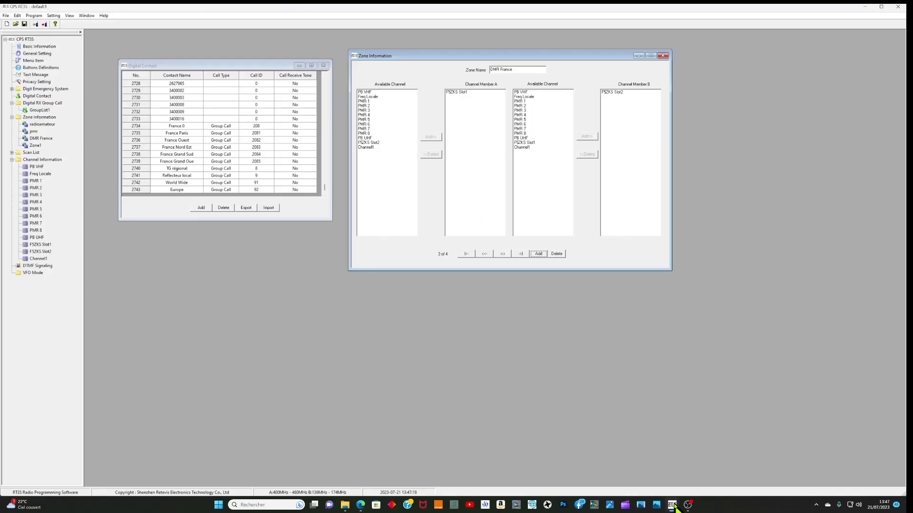
Read the stored data from the connected radio into the programming software and dismiss the completion message
{"action": "left_click", "coordinate": [35, 24]}
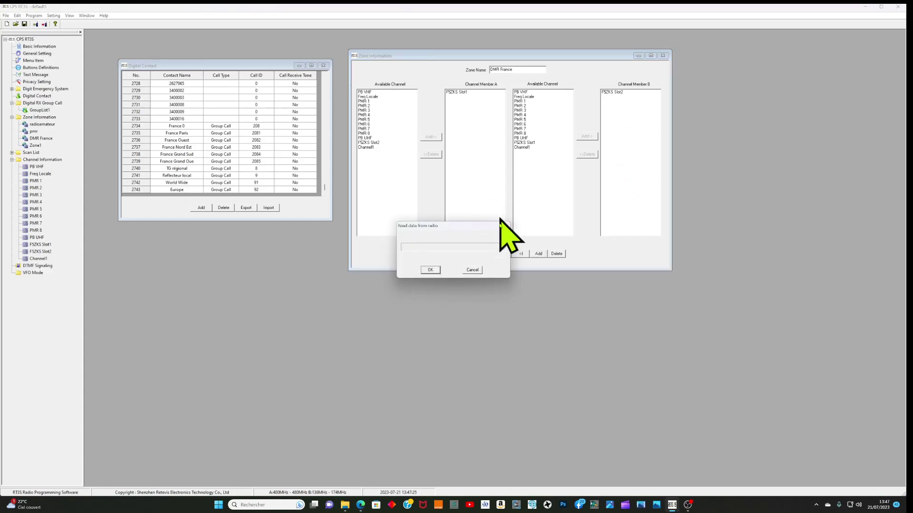
{"action": "left_click", "coordinate": [431, 269]}
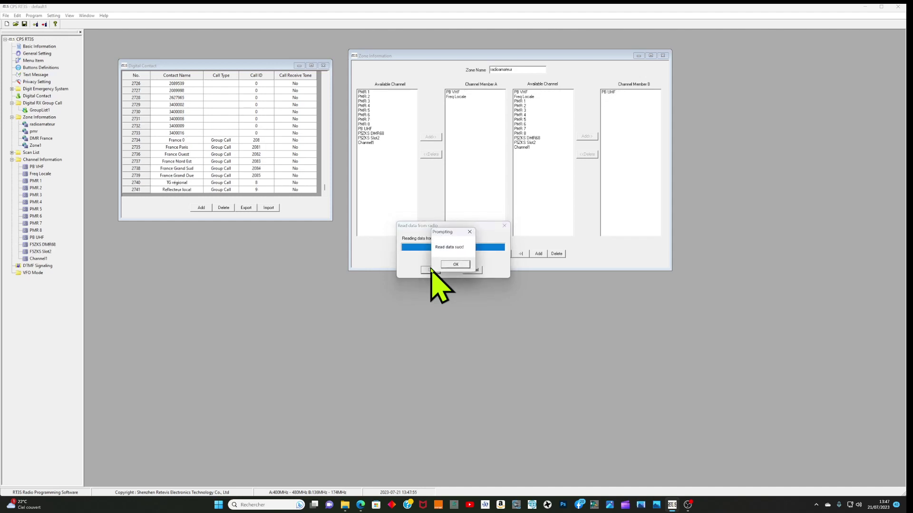
{"action": "left_click", "coordinate": [457, 264]}
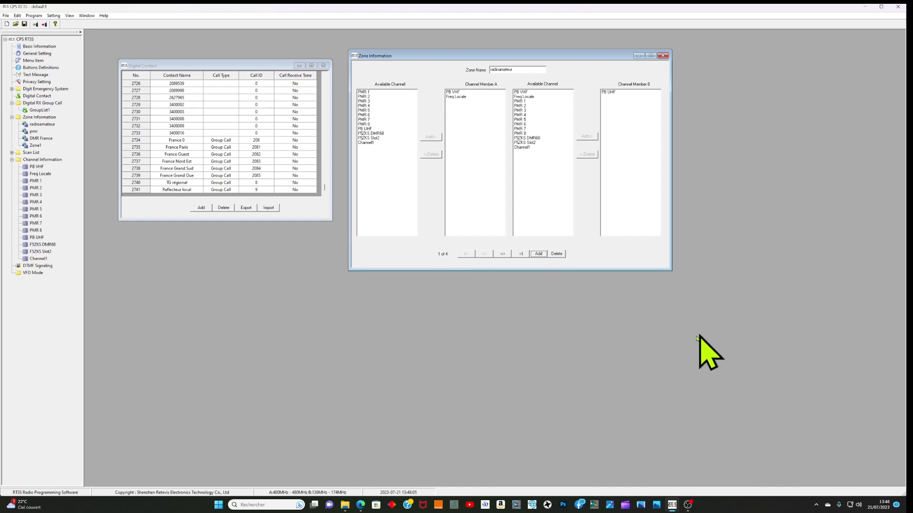
{"action": "mouse_move", "coordinate": [690, 505]}
{"action": "left_click", "coordinate": [690, 505]}
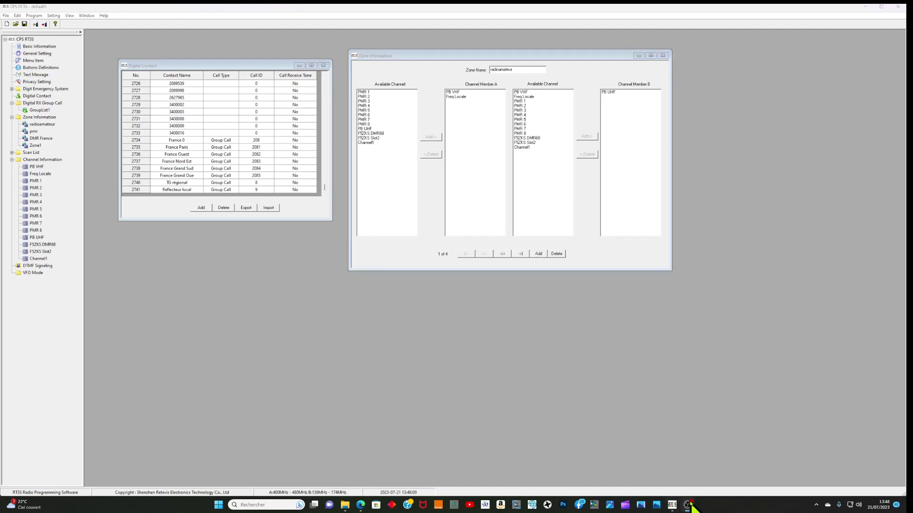